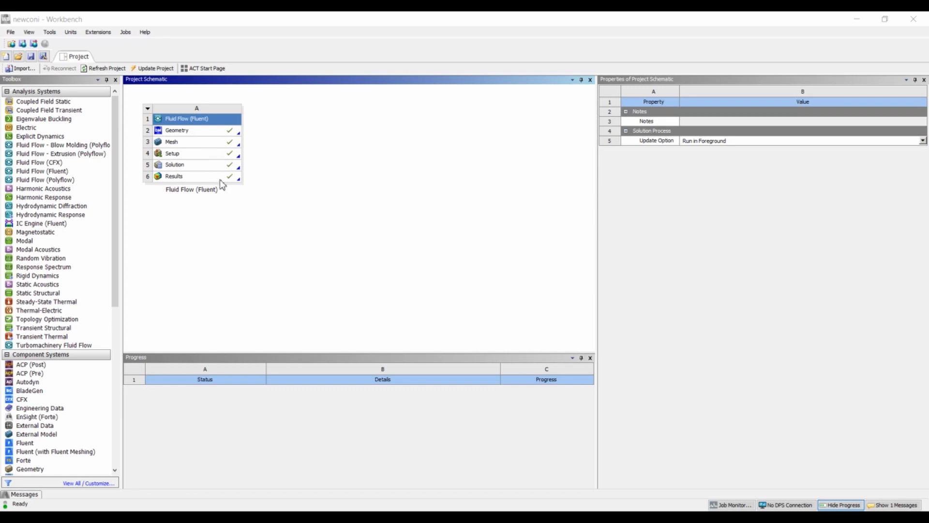
- Open the results of the Fluid Flow (Fluent) system in CFD-Post and insert a contour named Velocity1
click(222, 177)
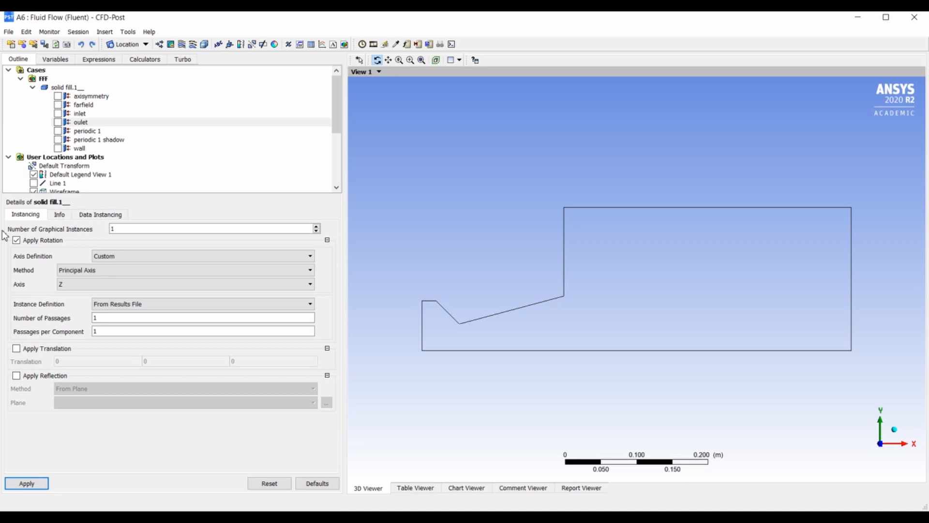
click(170, 44)
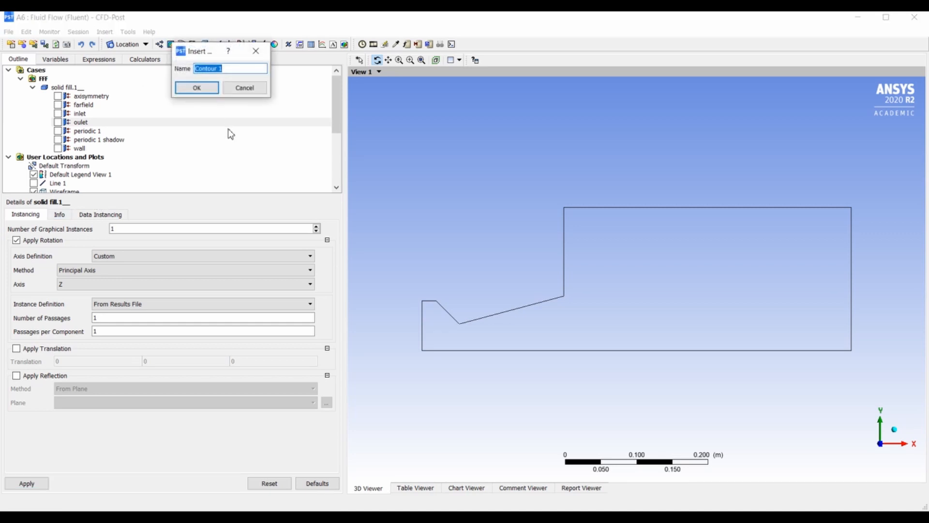
text(Velocity1)
key(Return)
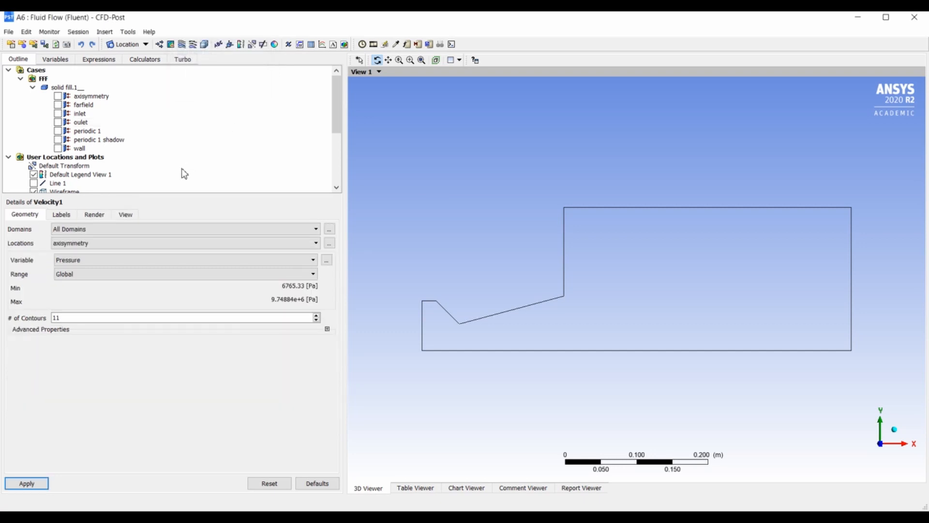
- Plot the Velocity1 contour on periodic 1 using the Velocity variable with 100 contours
click(103, 243)
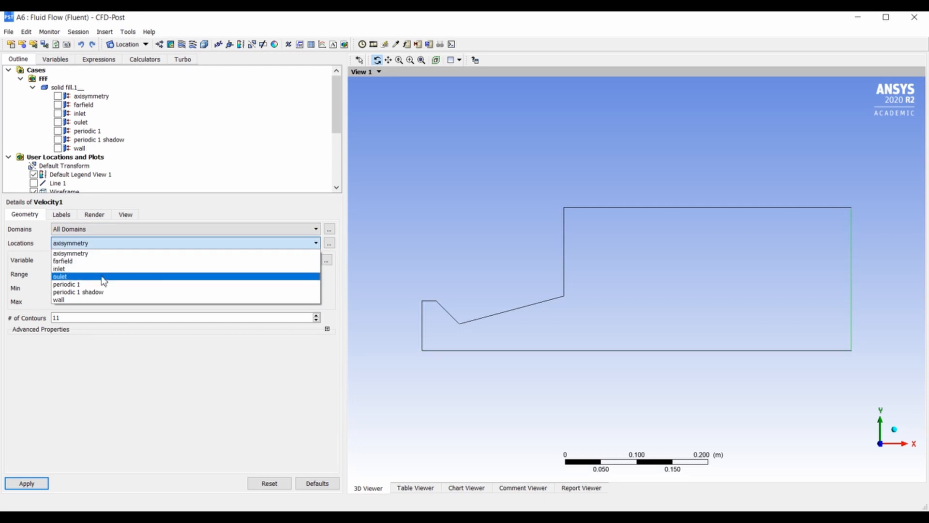
click(102, 291)
click(121, 243)
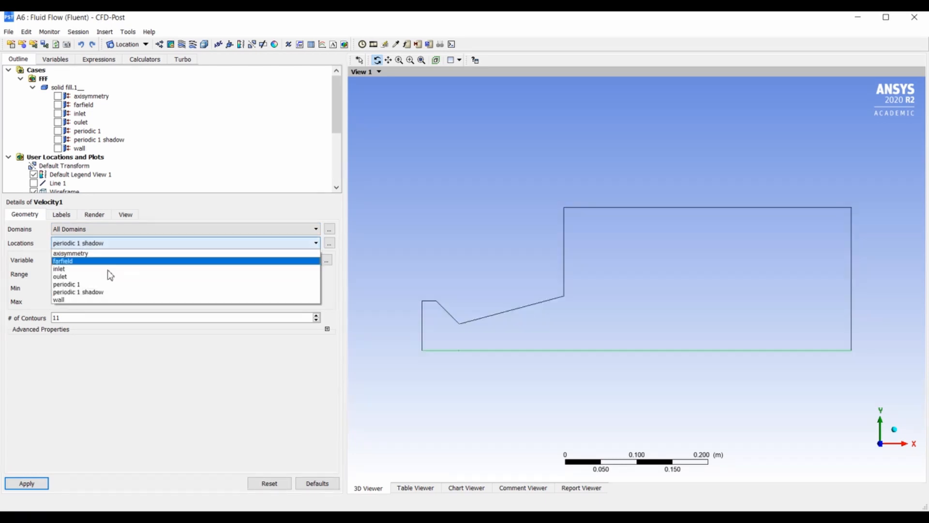
click(107, 284)
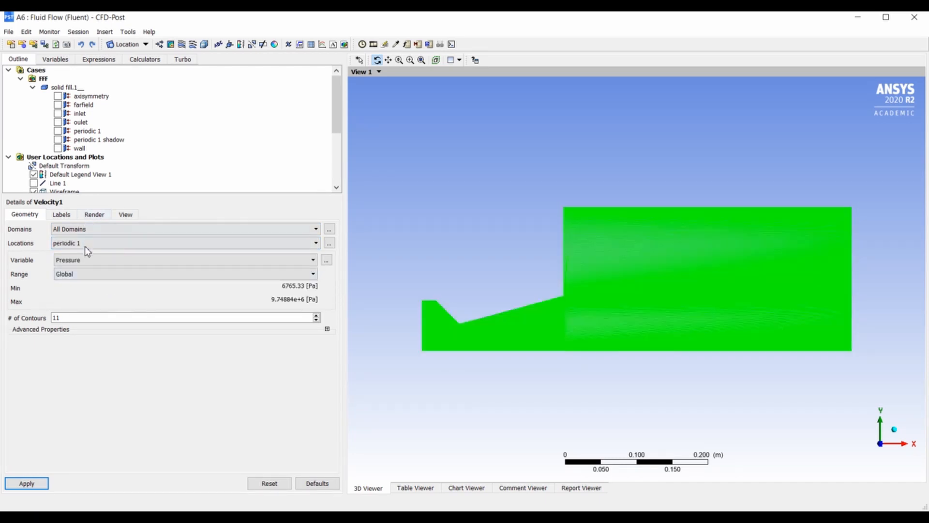
click(87, 262)
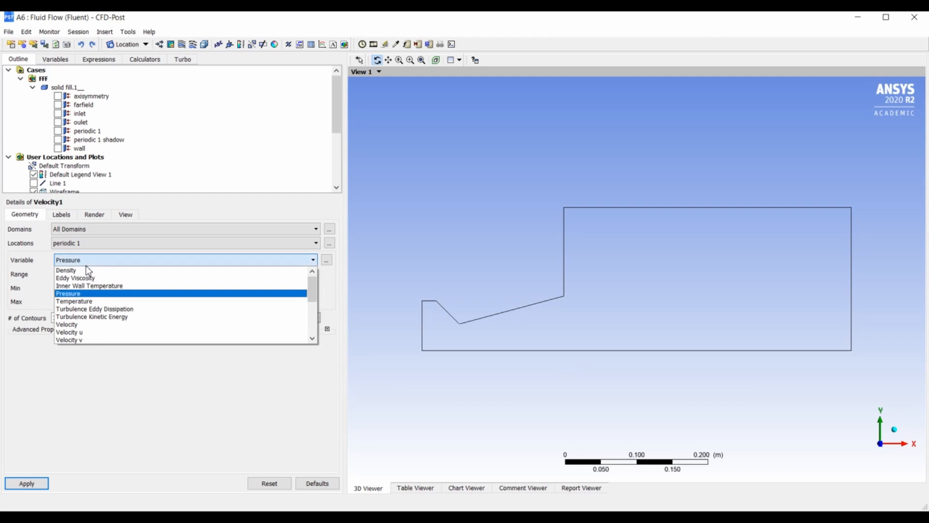
click(87, 324)
double_click(70, 318)
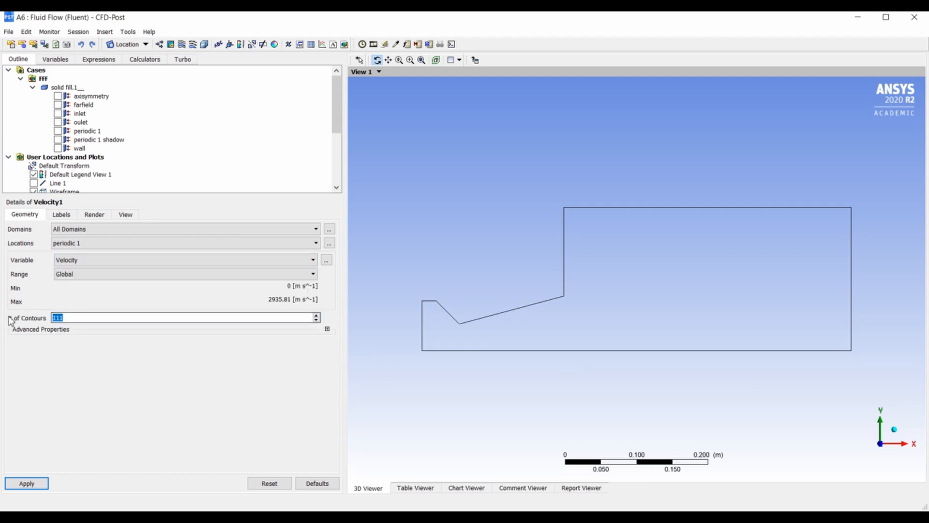
text(1)
click(25, 482)
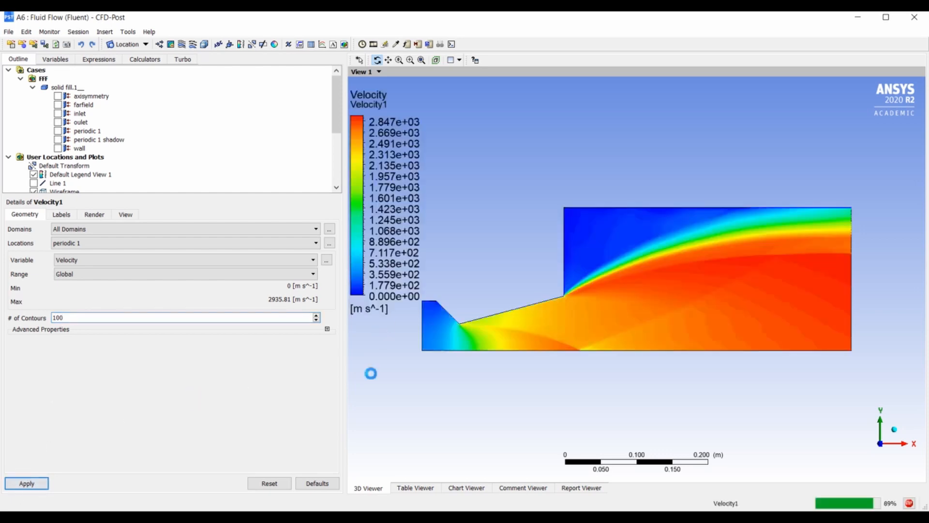
- Mirror the Velocity1 contour about the ZX Plane
scroll(759, 298, down, 2)
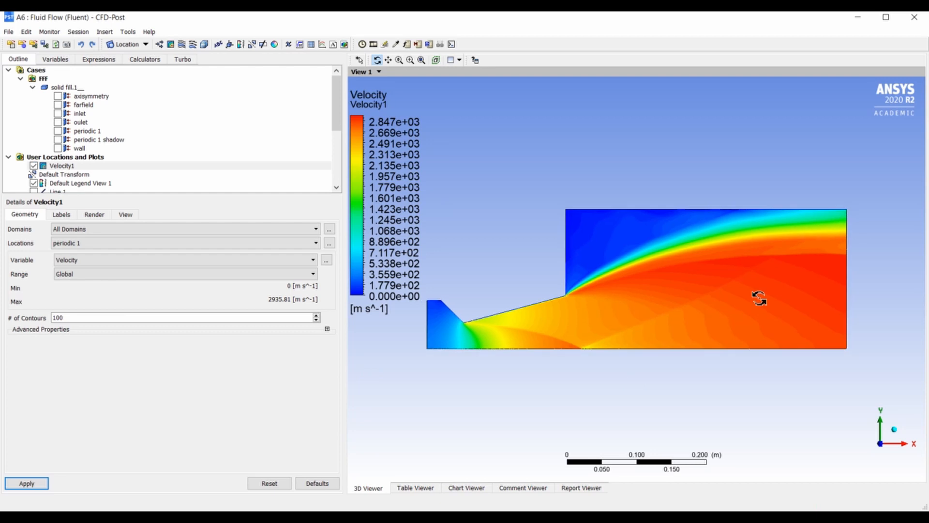
scroll(759, 298, down, 1)
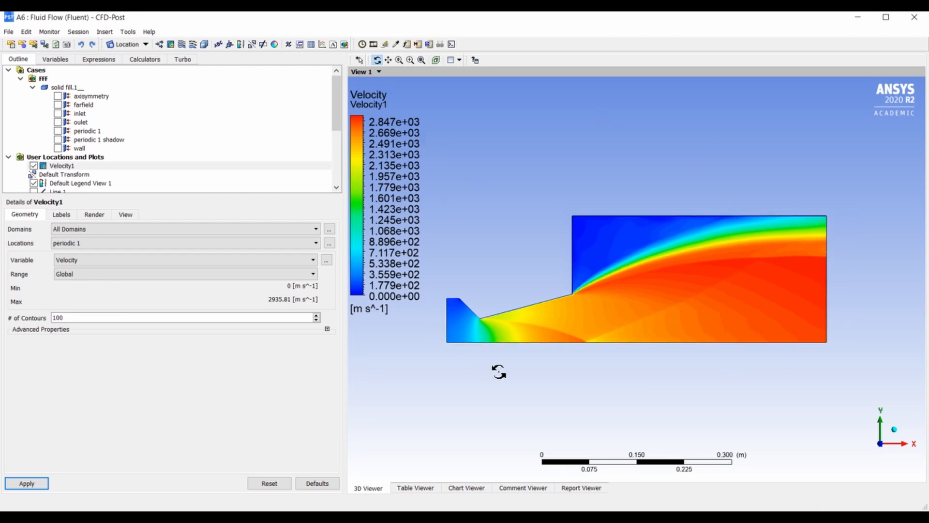
click(125, 216)
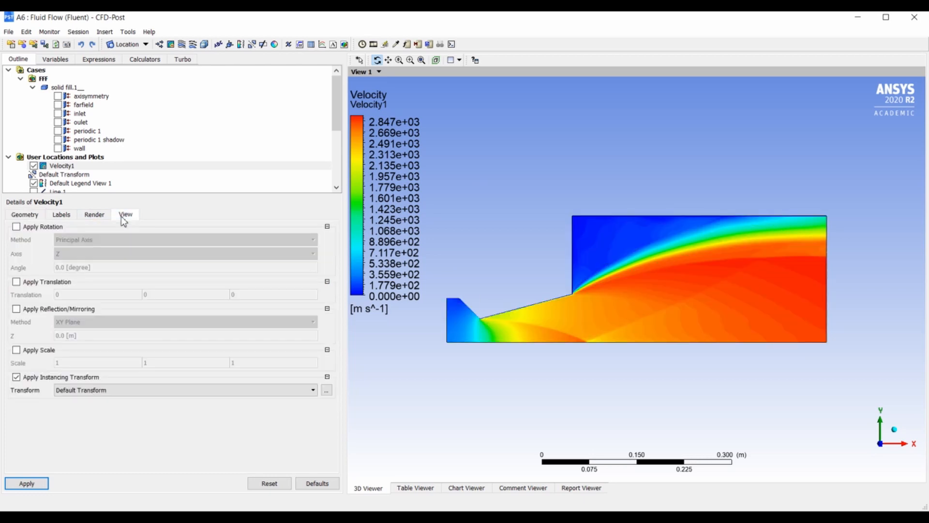
click(58, 310)
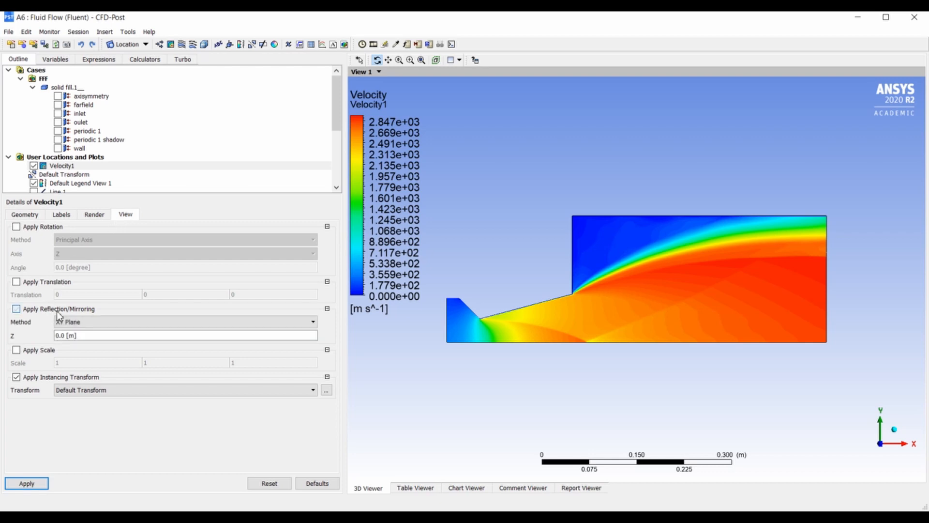
click(70, 320)
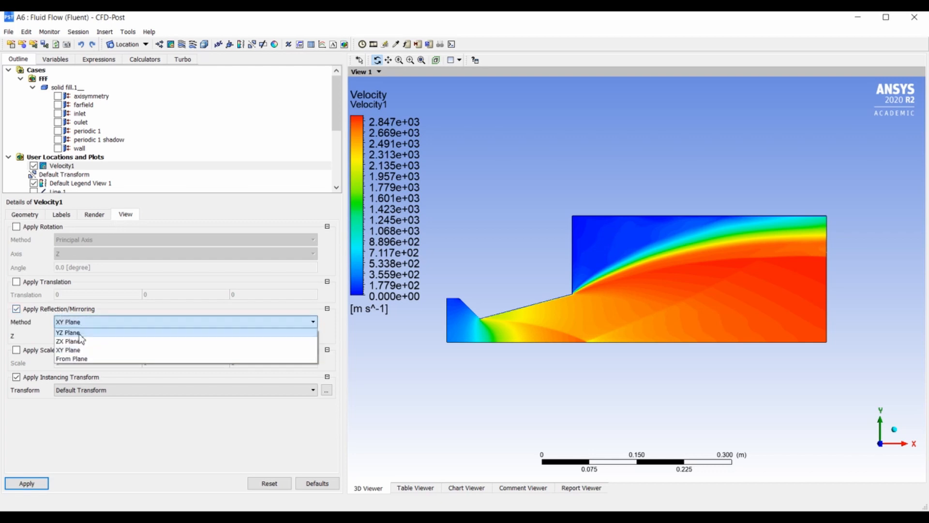
click(80, 341)
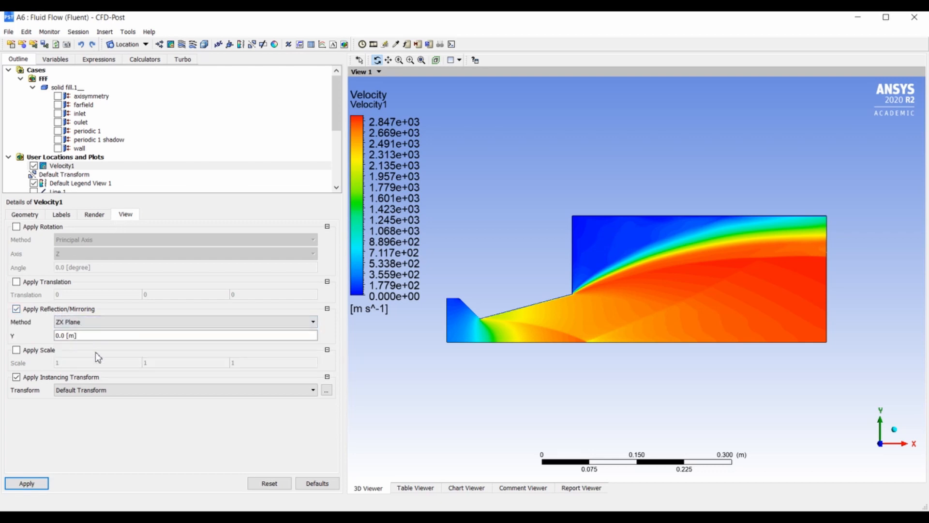
click(27, 484)
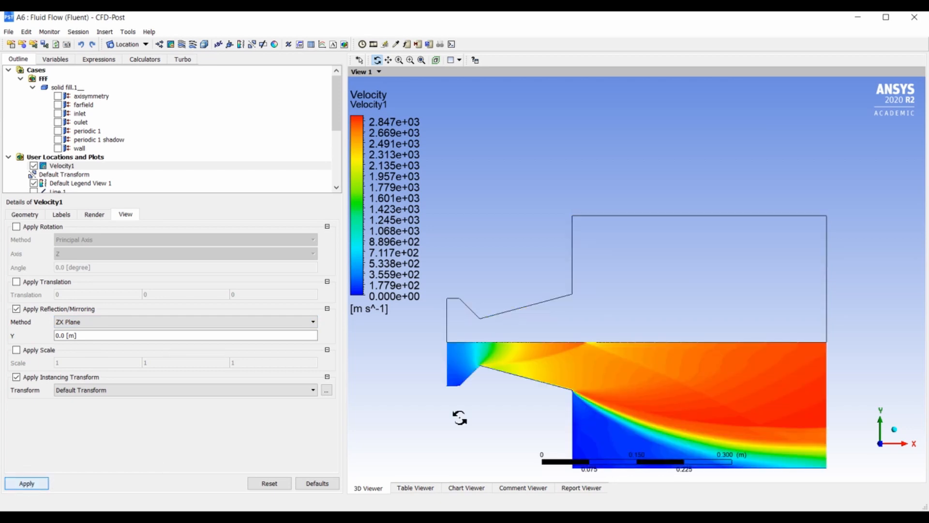
scroll(658, 242, down, 2)
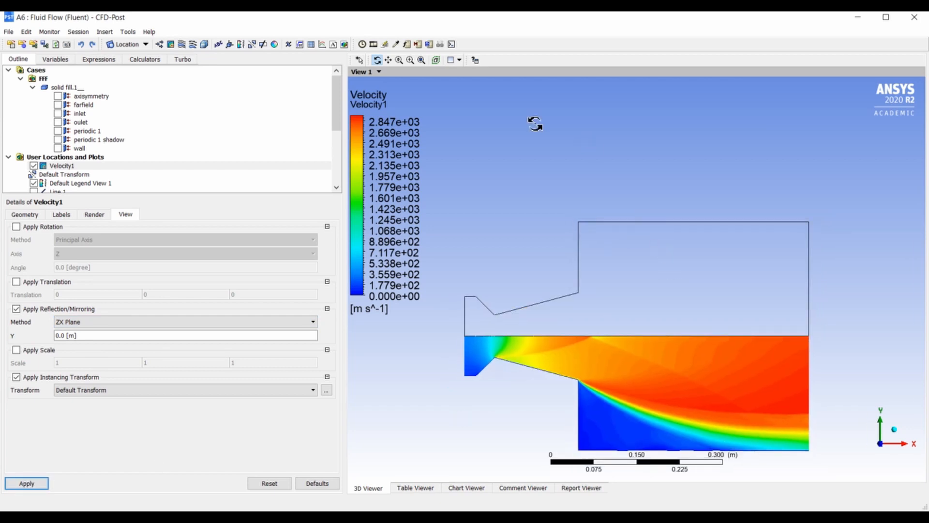
- Insert a second contour named Velocity2
click(27, 214)
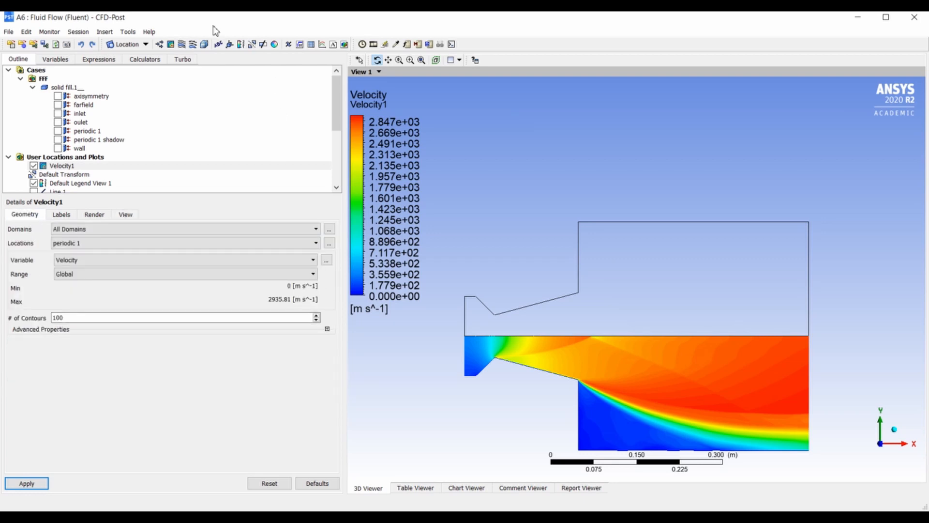
click(170, 44)
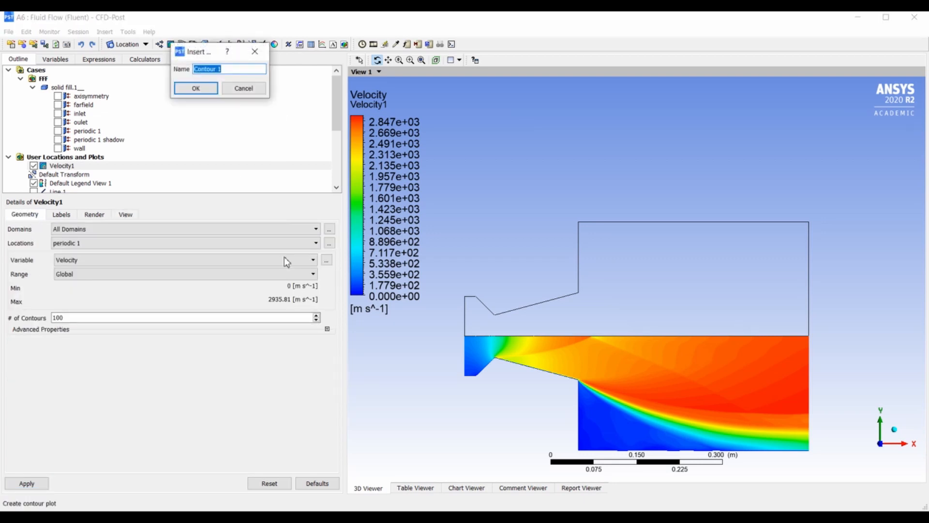
text(Velocity2)
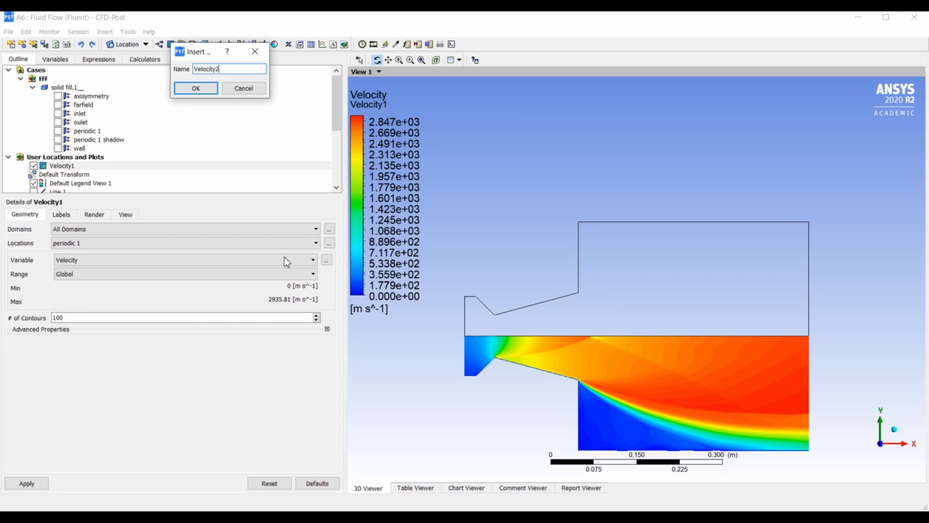
key(Return)
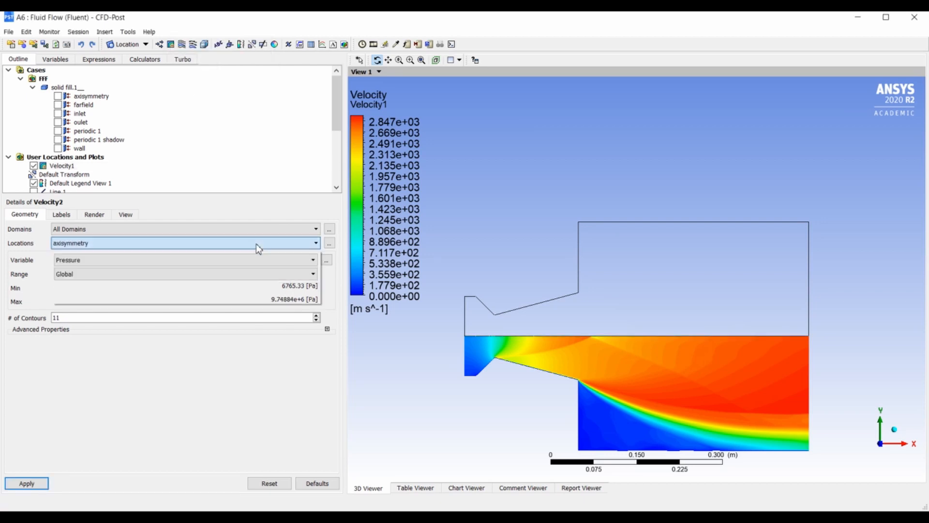
- Plot the Velocity2 contour on periodic 1 using the Velocity variable with 100 contours
click(257, 243)
click(249, 285)
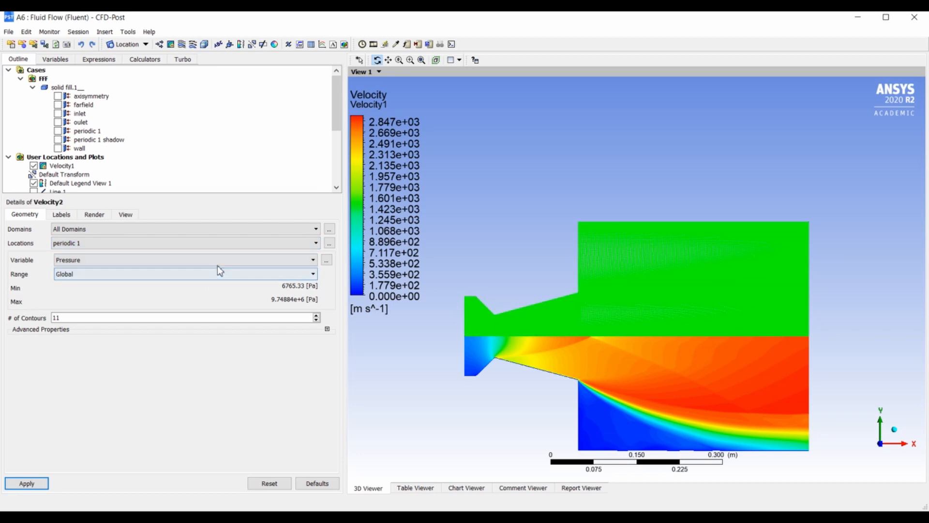
click(218, 264)
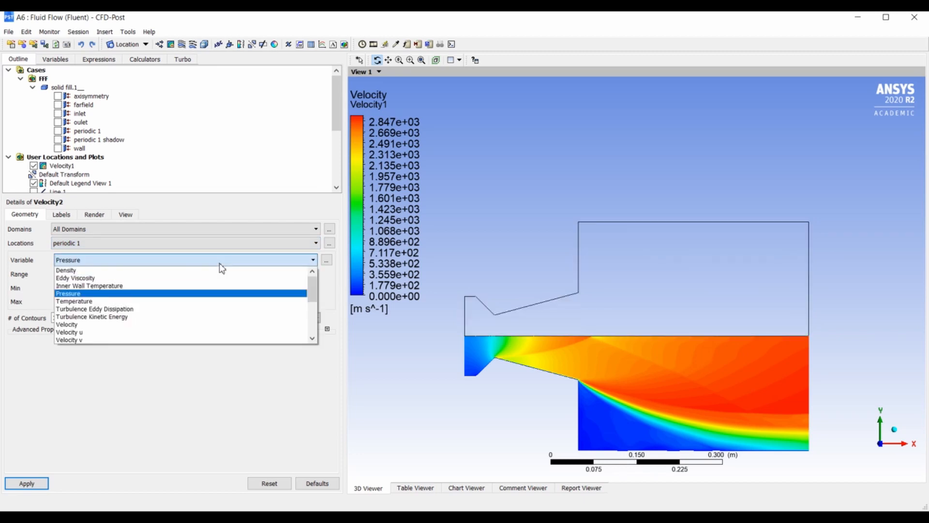
click(190, 325)
click(145, 317)
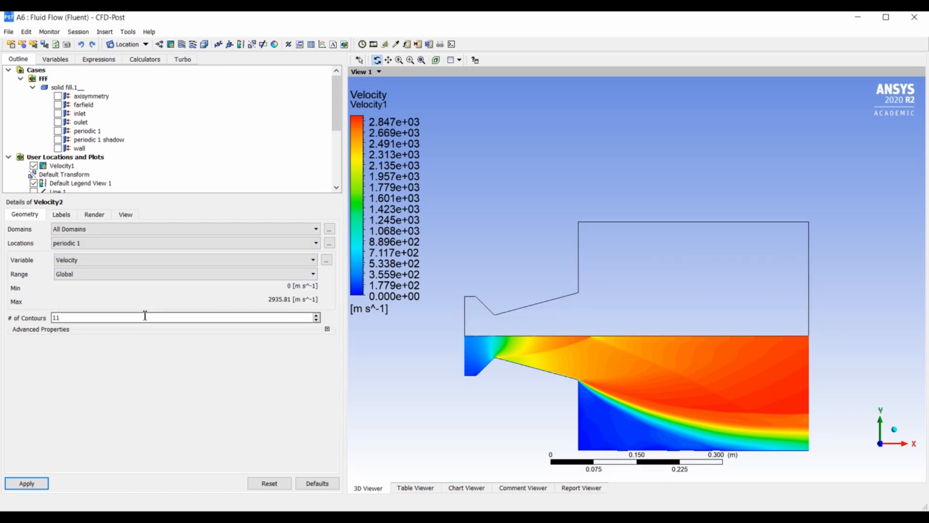
click(25, 482)
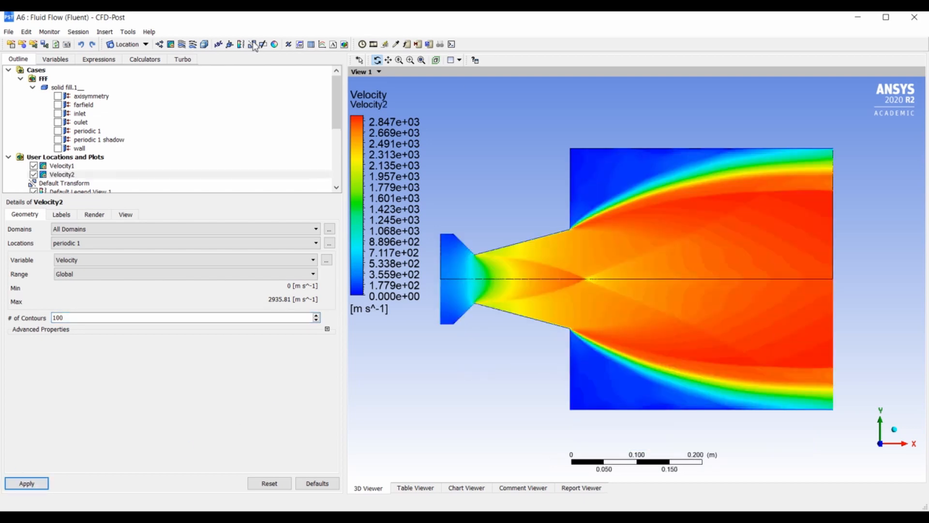
click(66, 44)
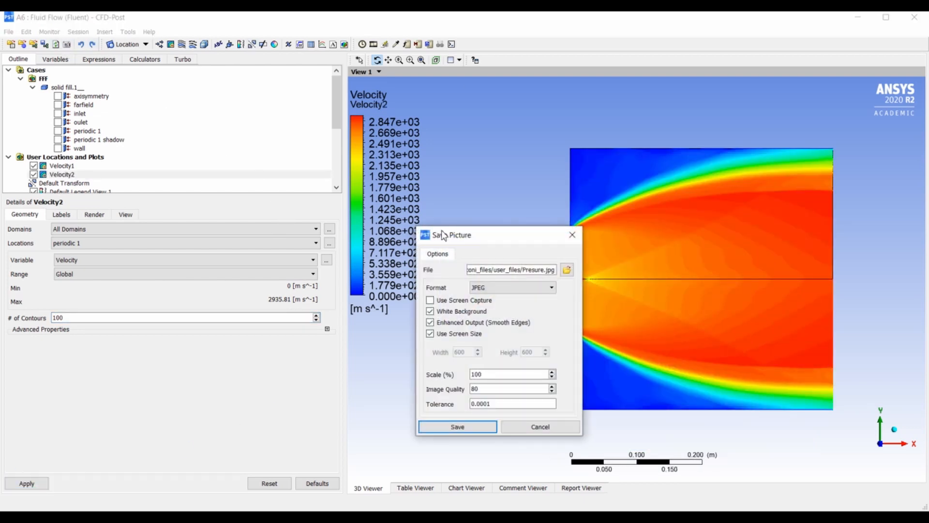
drag(469, 237, 503, 94)
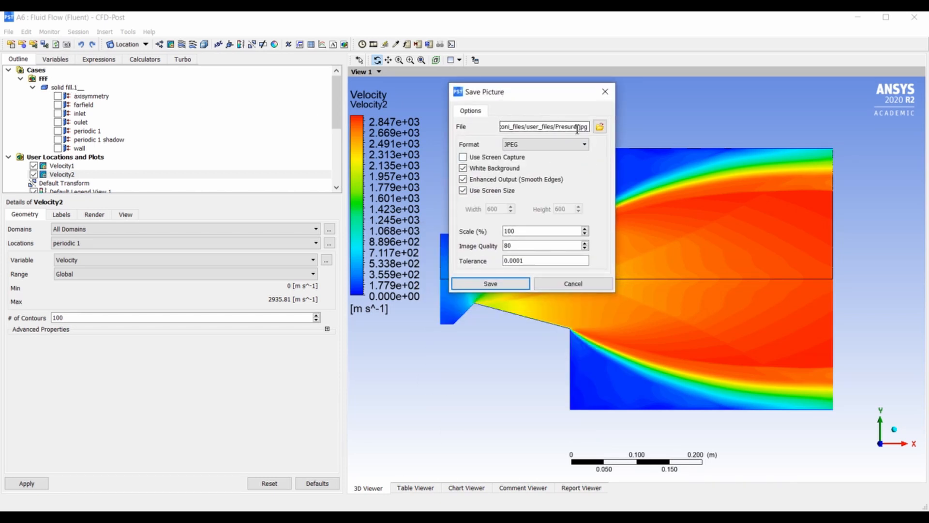
click(567, 145)
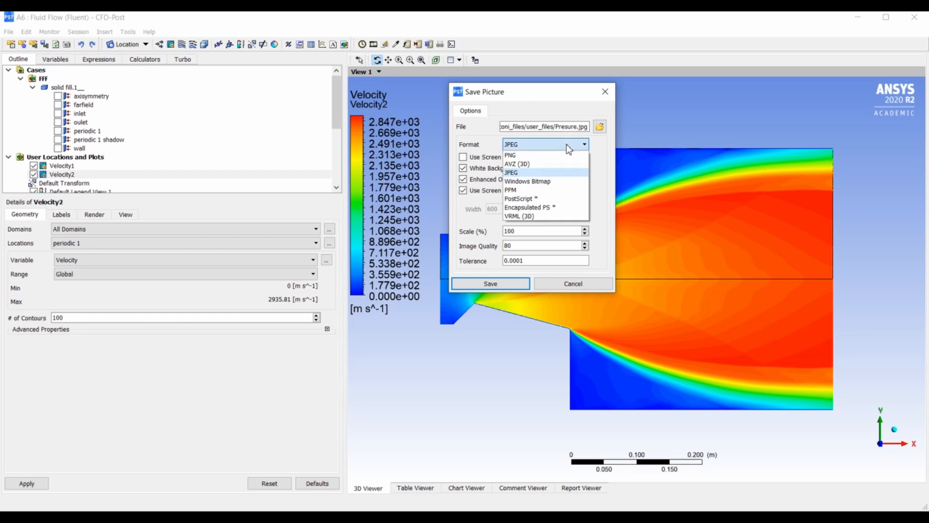
click(564, 173)
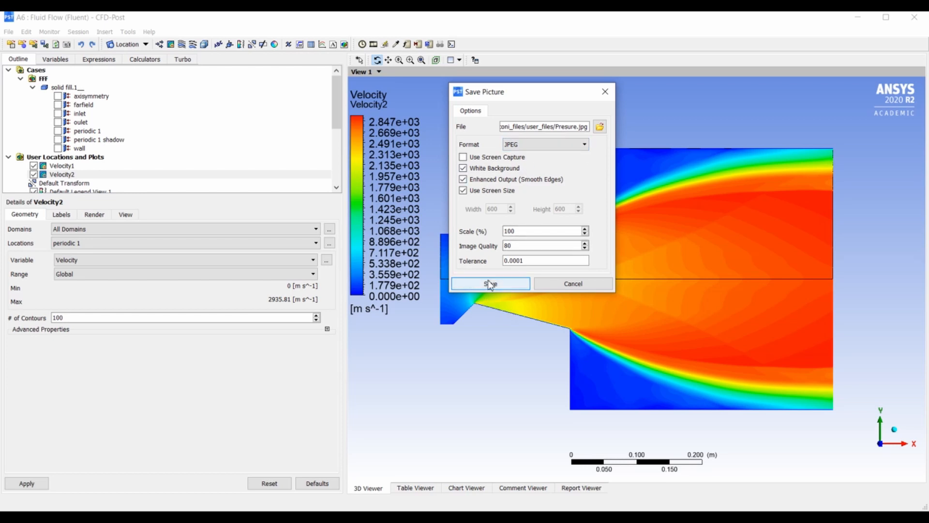
click(606, 91)
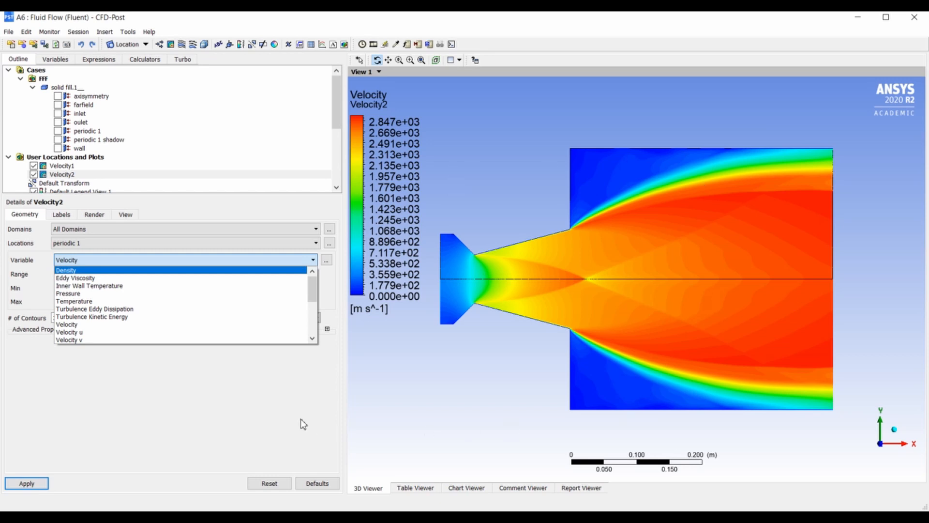
click(285, 411)
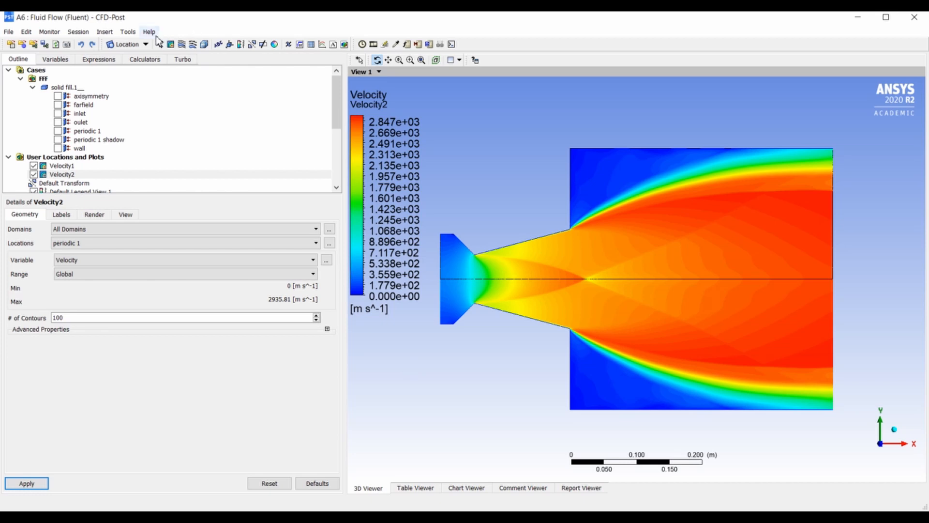
- Insert a line location named sample
click(127, 45)
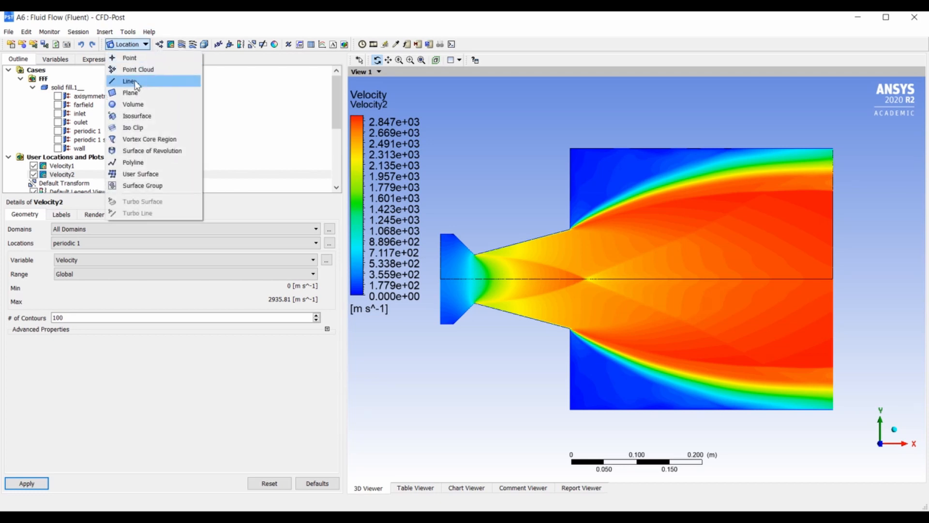
click(130, 81)
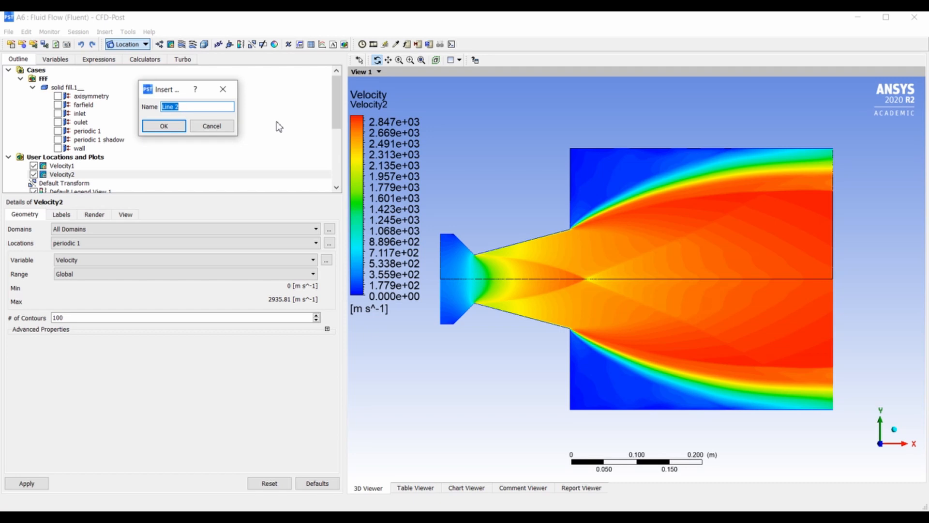
text(sample)
key(Return)
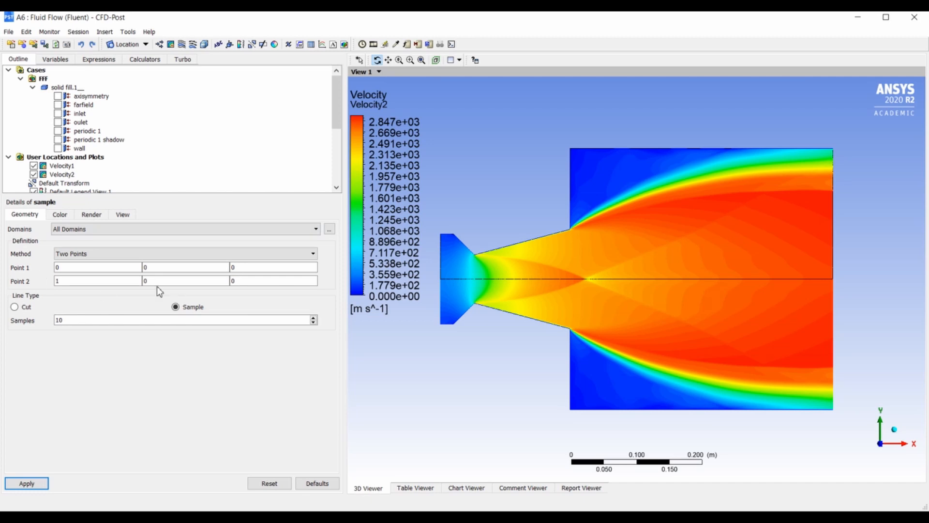
- Hide the Velocity1 and Velocity2 contours to leave only the domain outline in the viewer
click(58, 266)
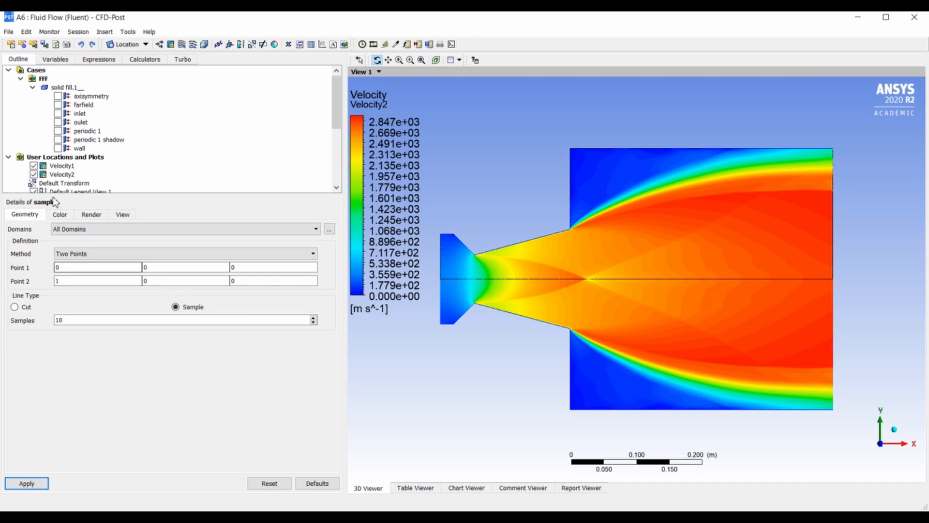
click(34, 165)
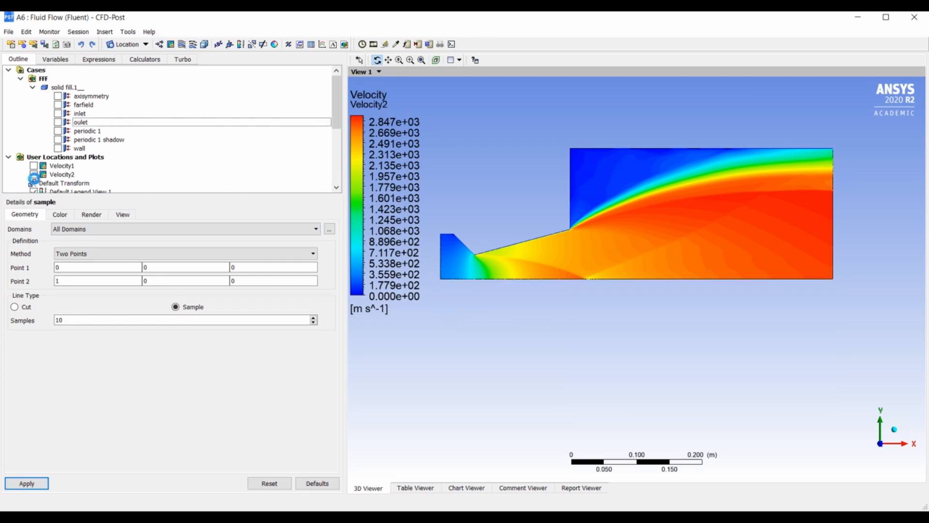
click(34, 174)
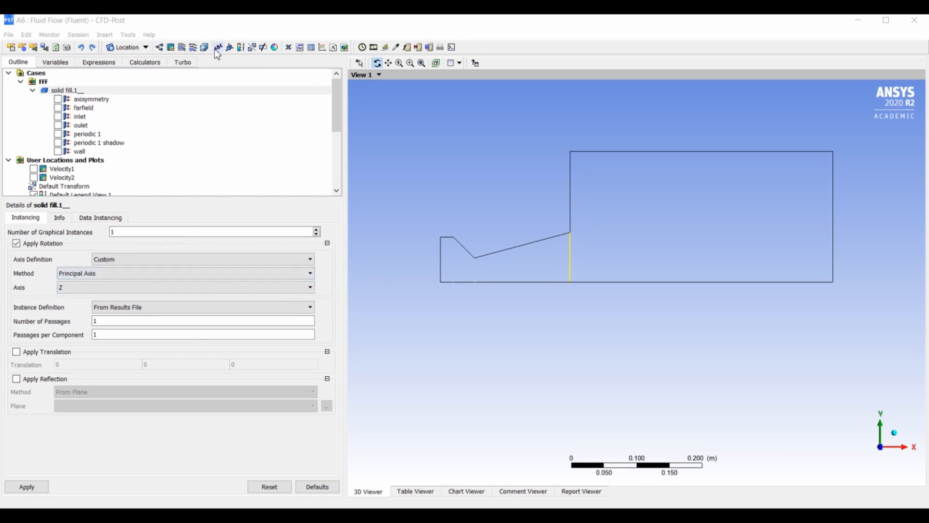
- Insert a chart with the default name and set its title to Velocity
click(322, 48)
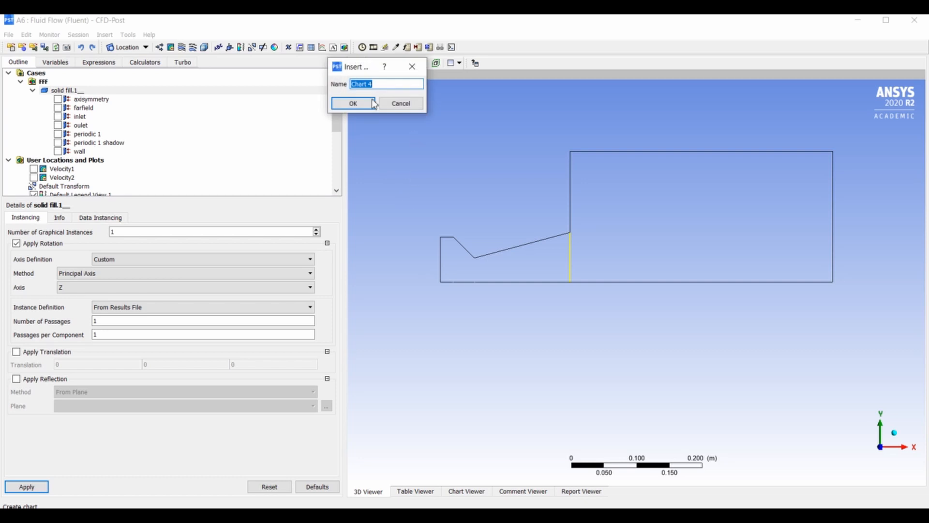
click(356, 103)
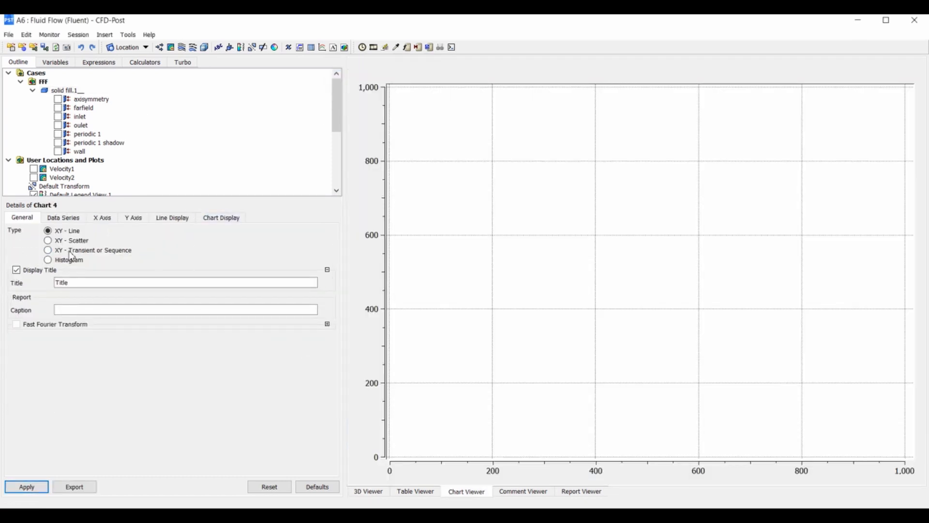
click(67, 282)
drag(90, 283, 9, 291)
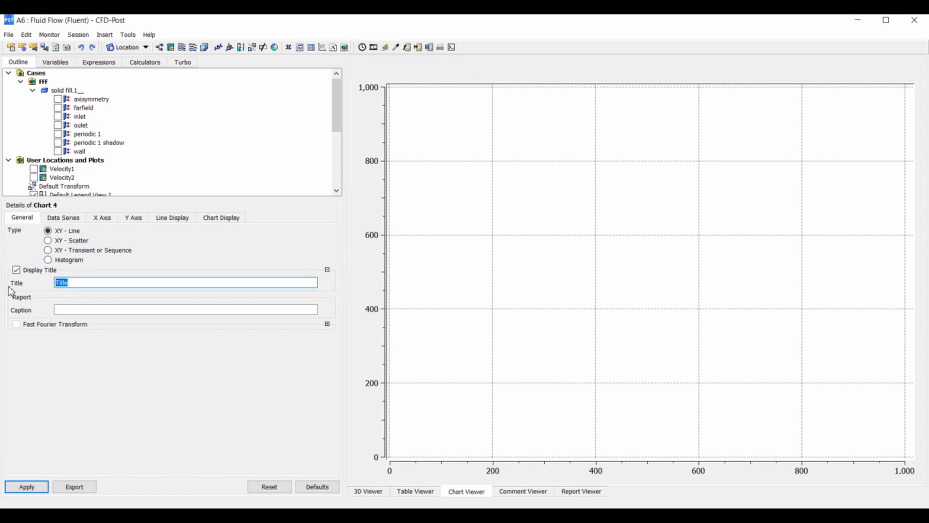
text(Velocity)
- Set Line 1 as the location data source for the chart's Series 1
click(61, 218)
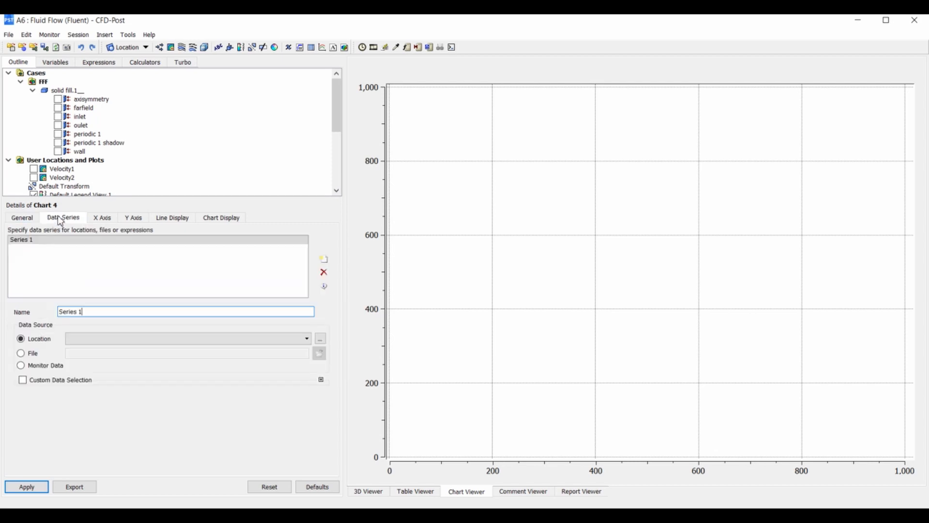
click(154, 341)
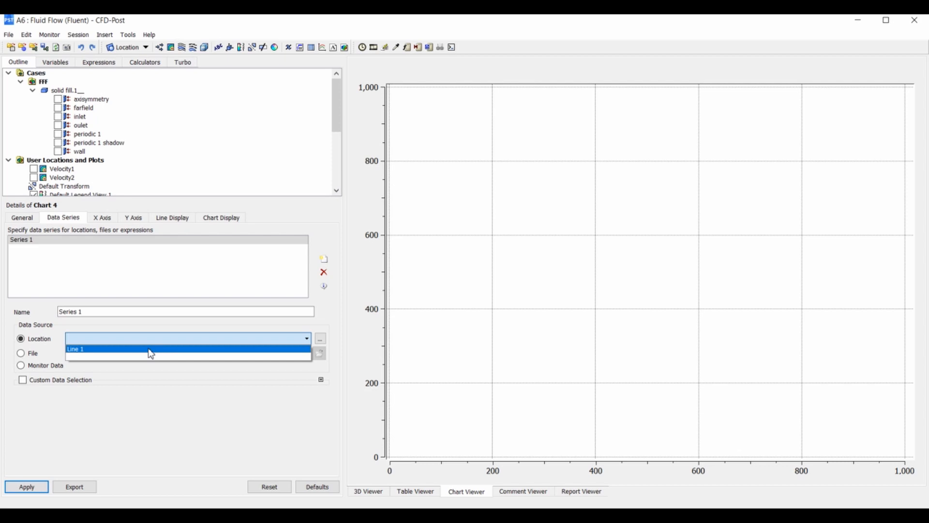
click(149, 349)
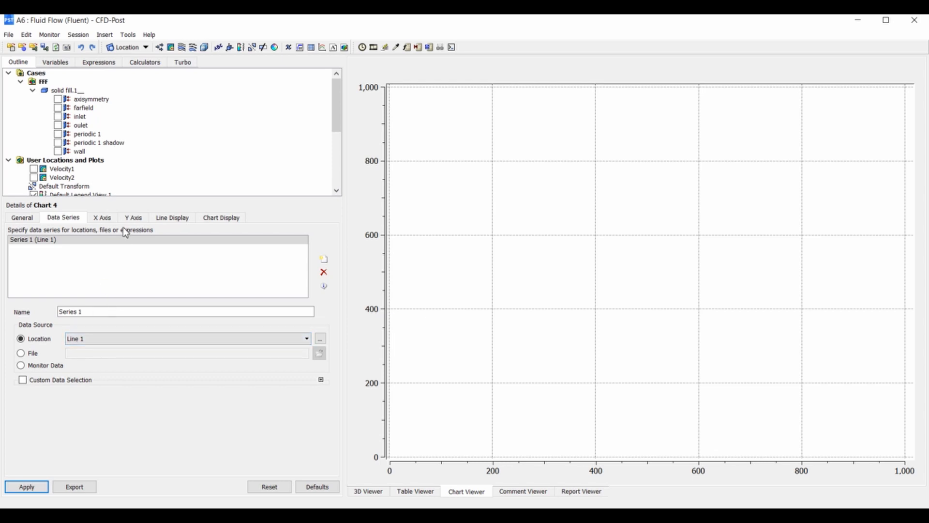
- Set the chart's X axis variable to the Y coordinate
click(106, 219)
click(110, 244)
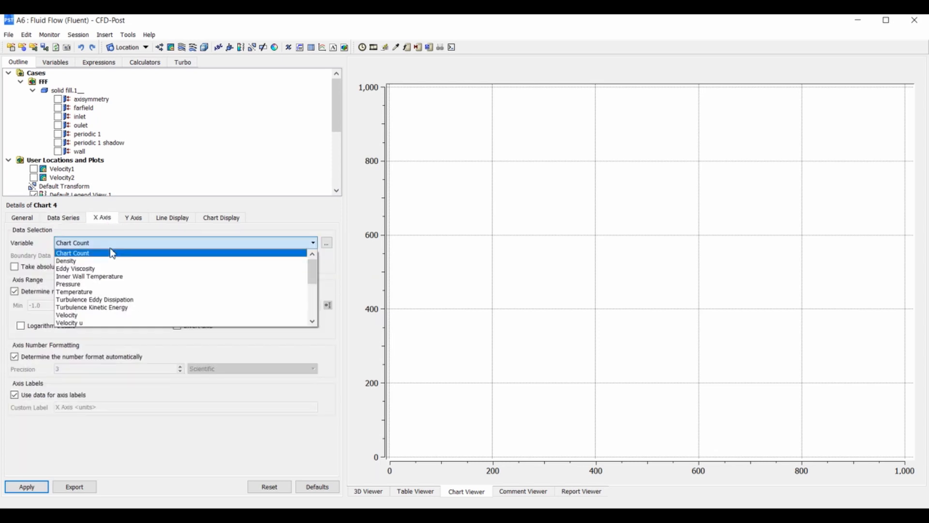
scroll(106, 281, down, 15)
click(101, 316)
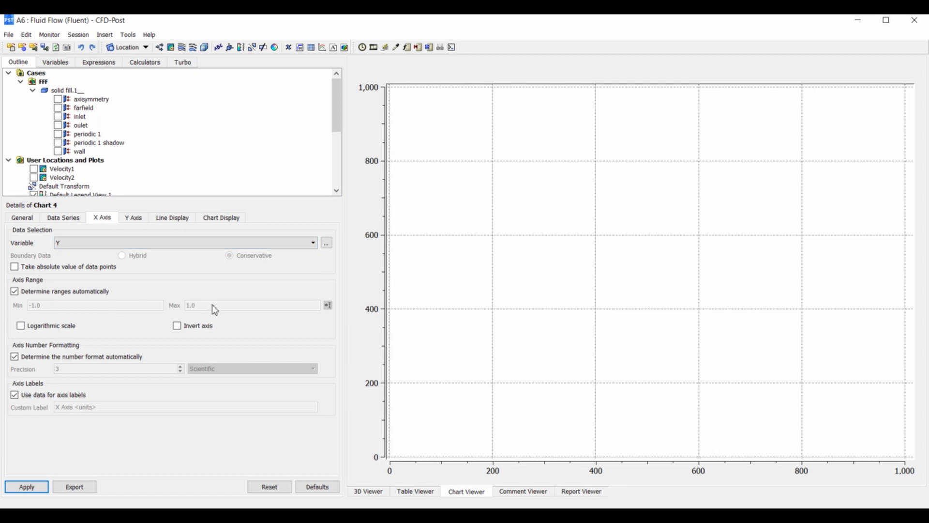
- Set the chart's Y axis variable to Velocity and plot the chart
click(137, 223)
click(138, 243)
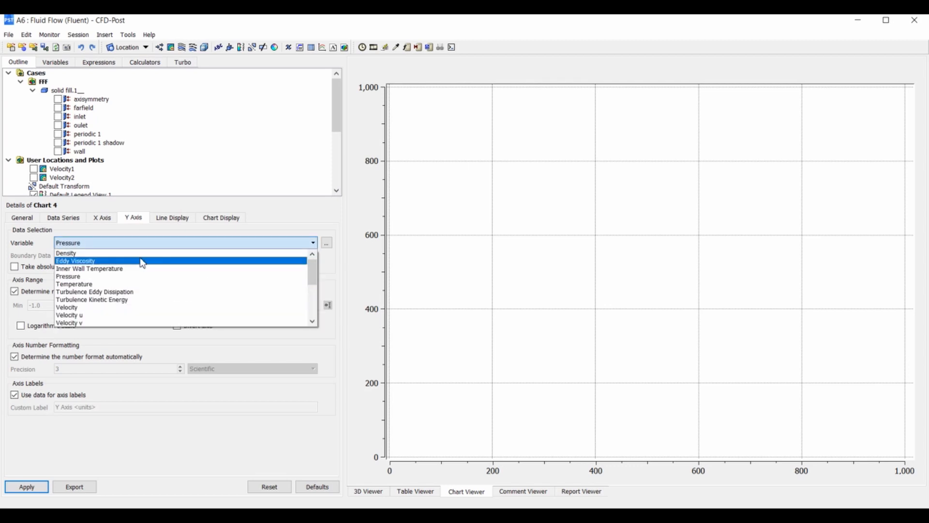
click(140, 308)
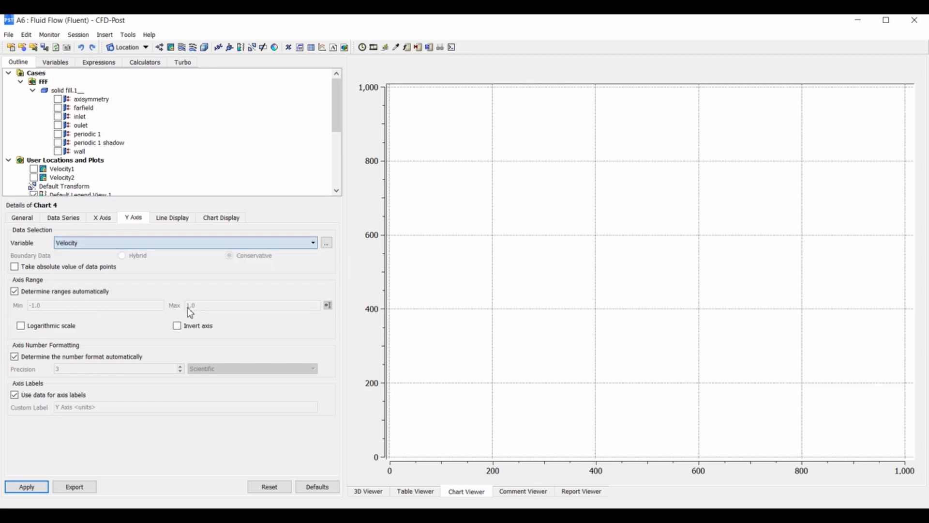
click(74, 243)
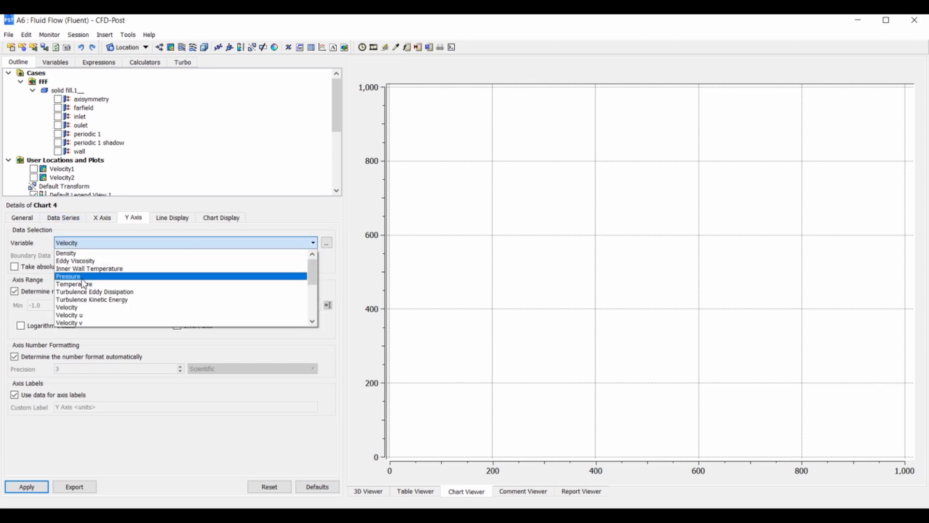
click(88, 308)
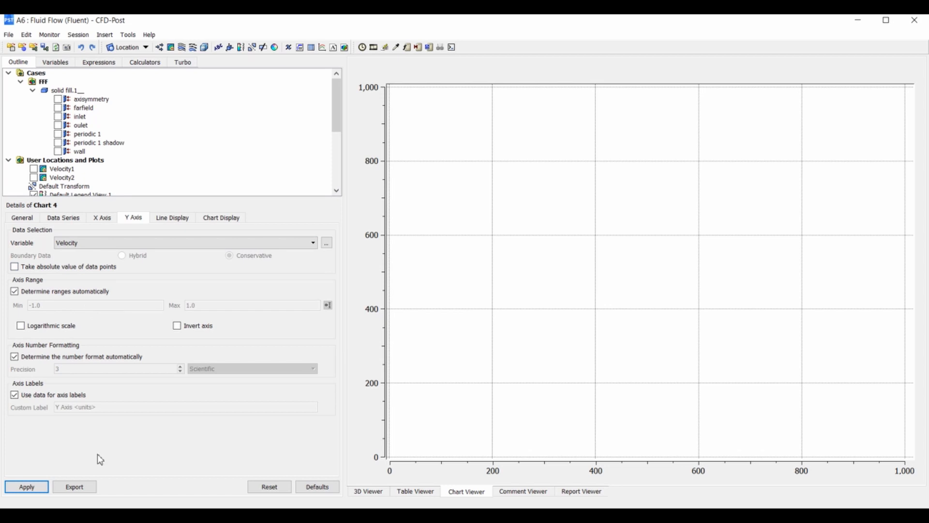
click(36, 489)
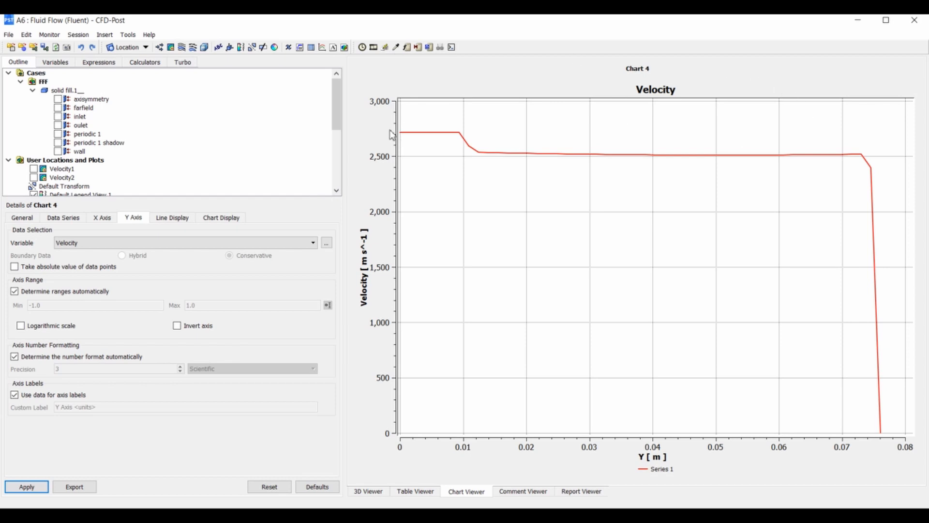
click(66, 47)
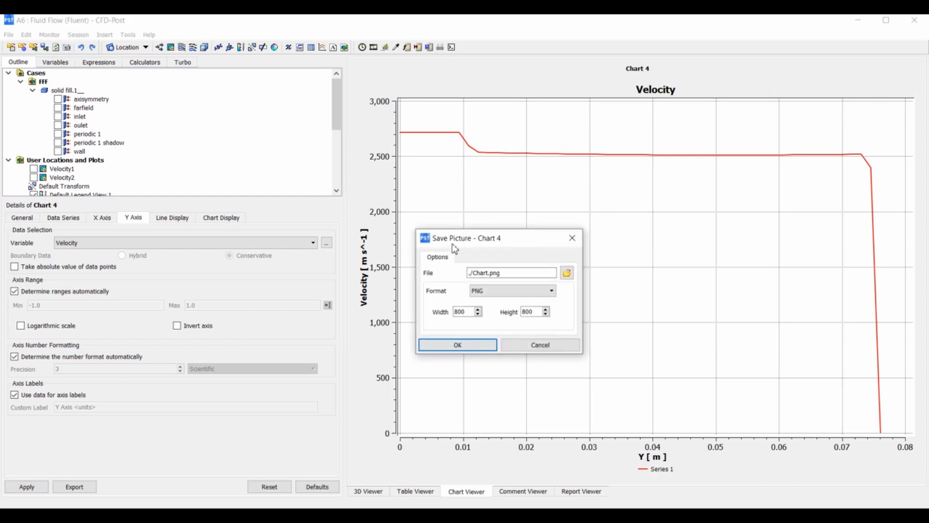
drag(453, 243, 463, 197)
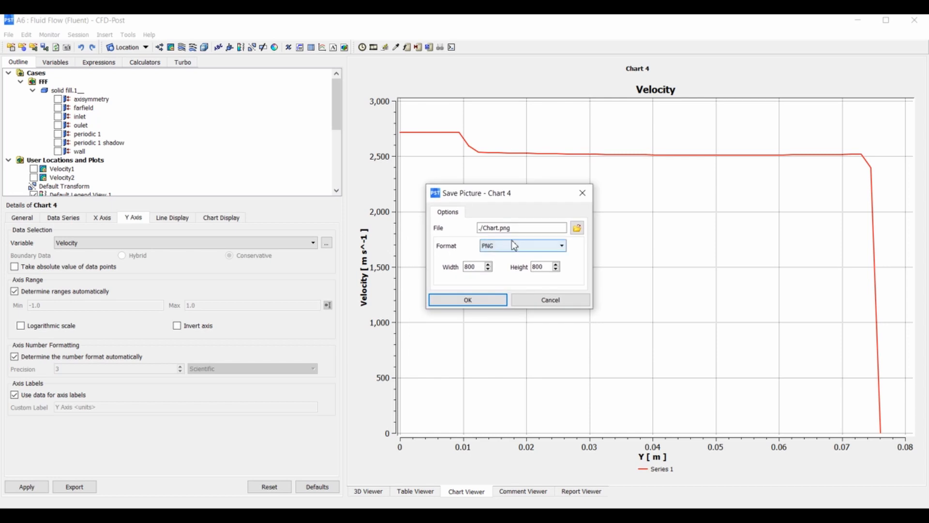
click(541, 249)
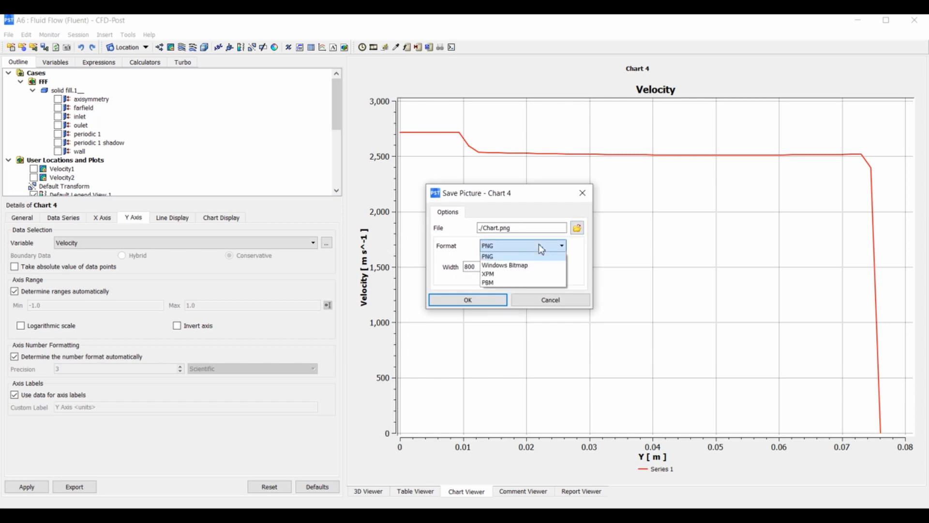
click(537, 256)
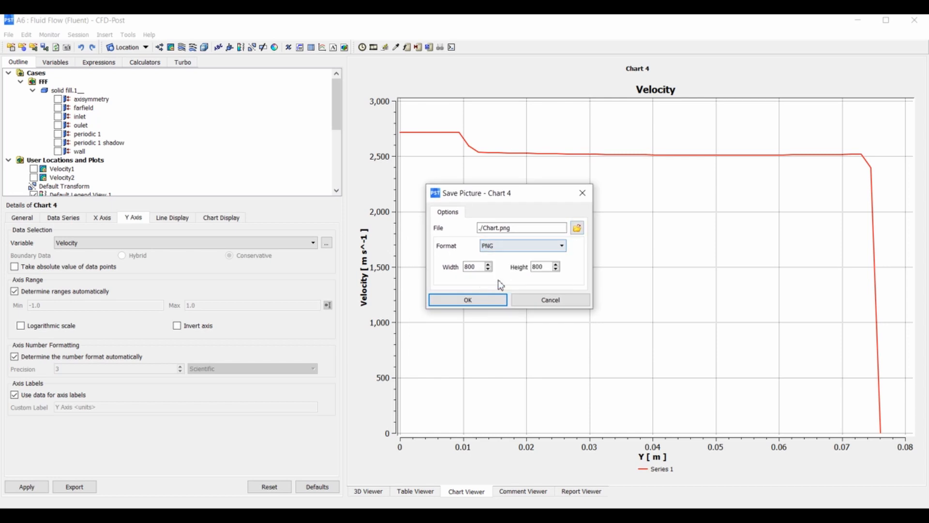
click(550, 301)
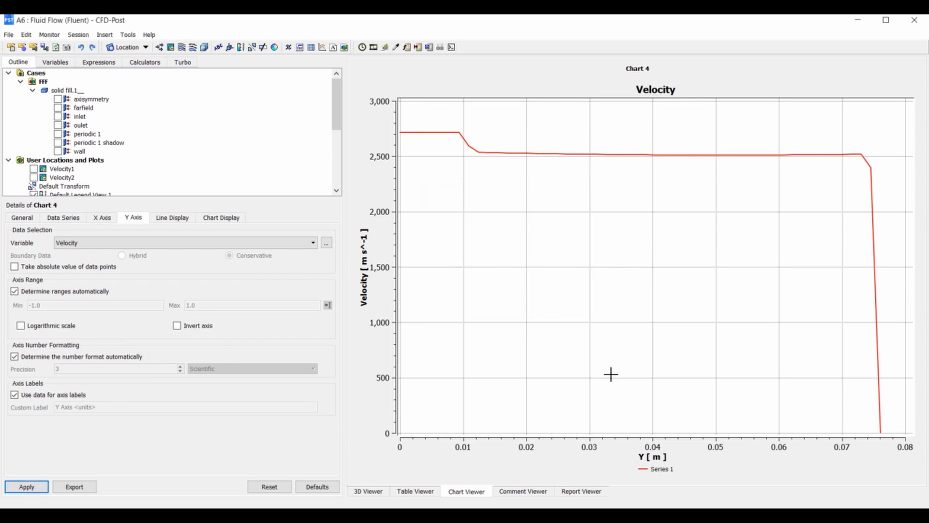
click(81, 488)
click(313, 243)
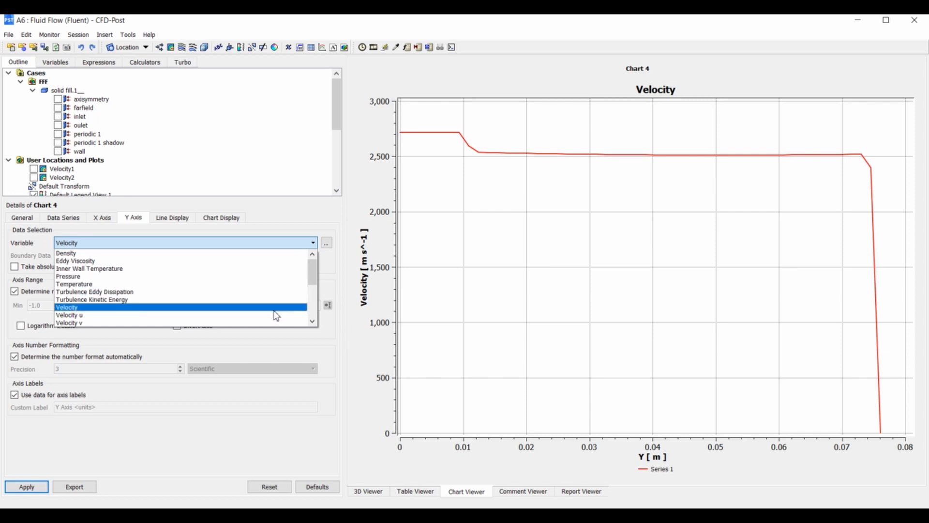
click(347, 367)
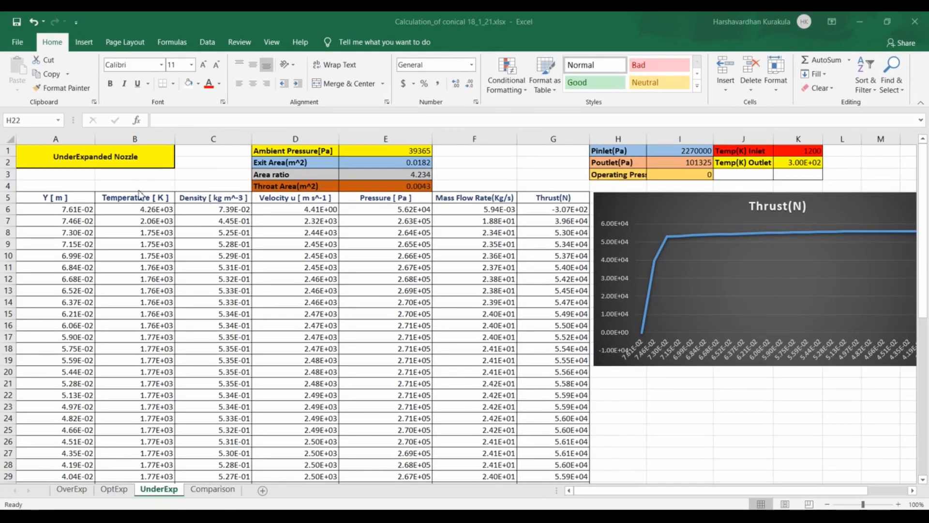
- In the Excel workbook's UnderExp sheet, examine the mass flow rate and thrust formulas and the ambient pressure, exit area and area ratio cells
click(193, 199)
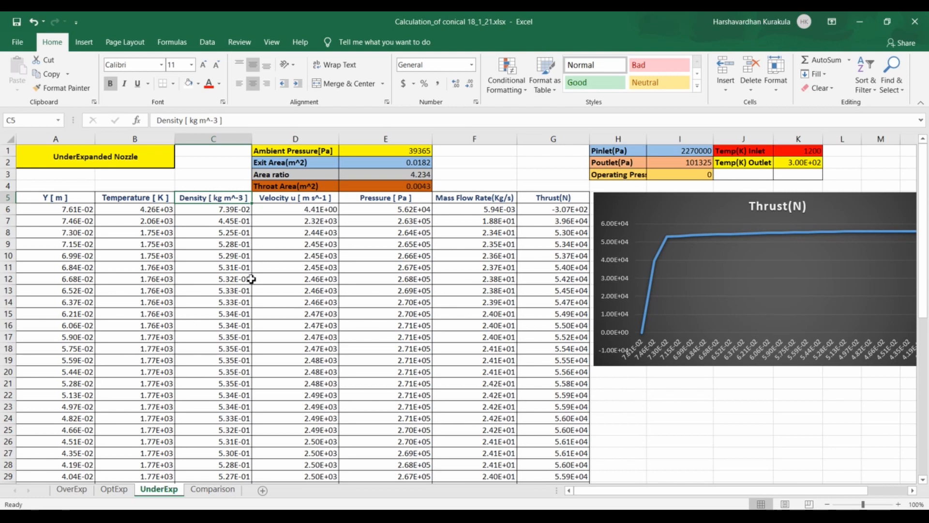
click(472, 214)
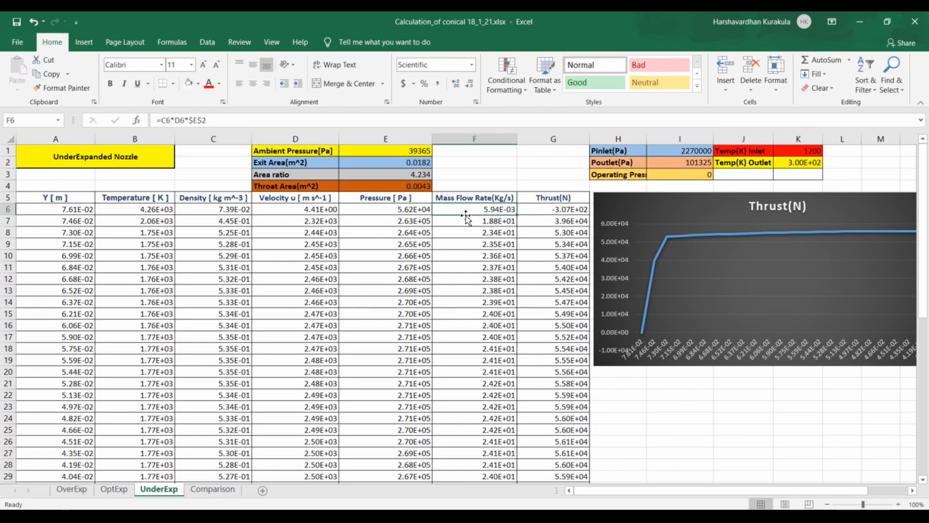
click(555, 210)
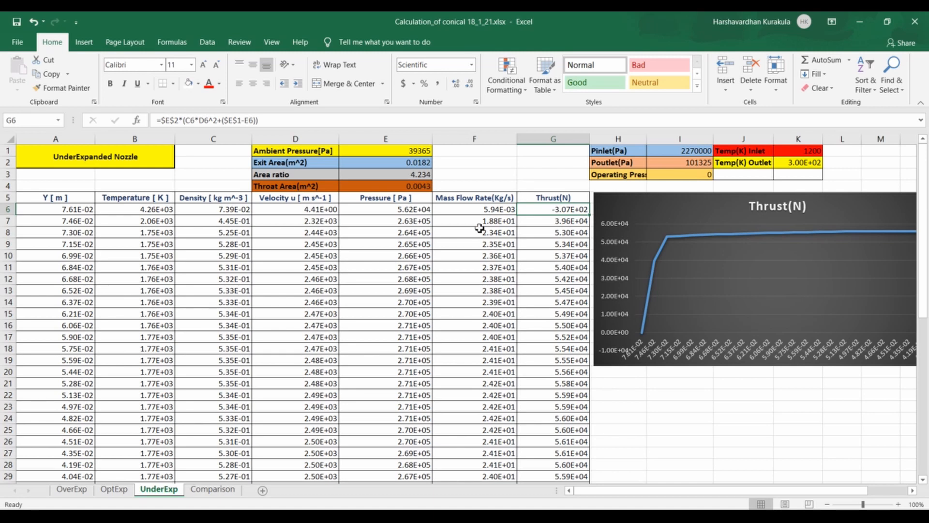
click(423, 153)
click(423, 163)
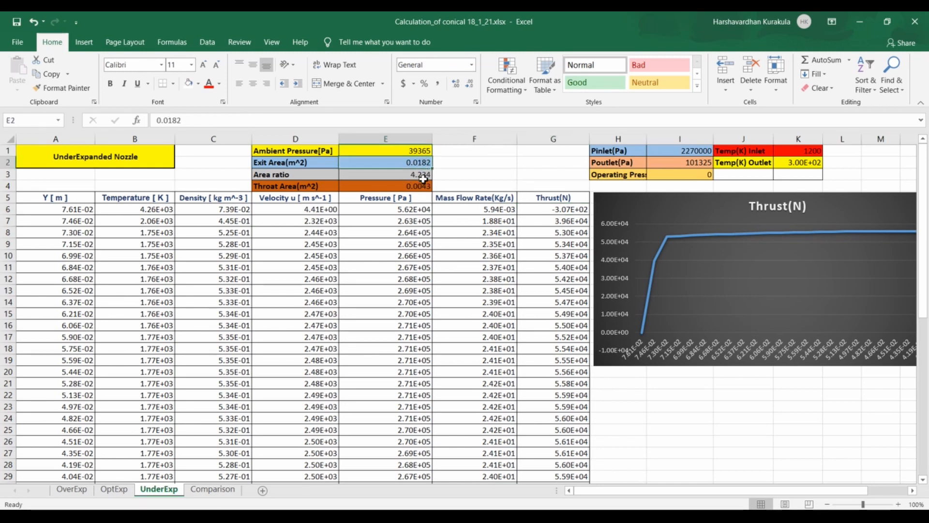
click(424, 177)
click(465, 162)
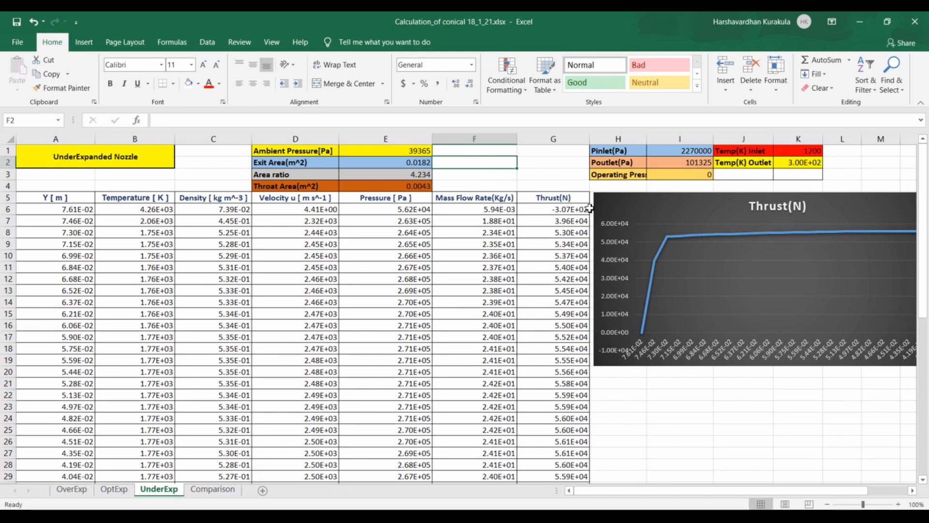
click(552, 210)
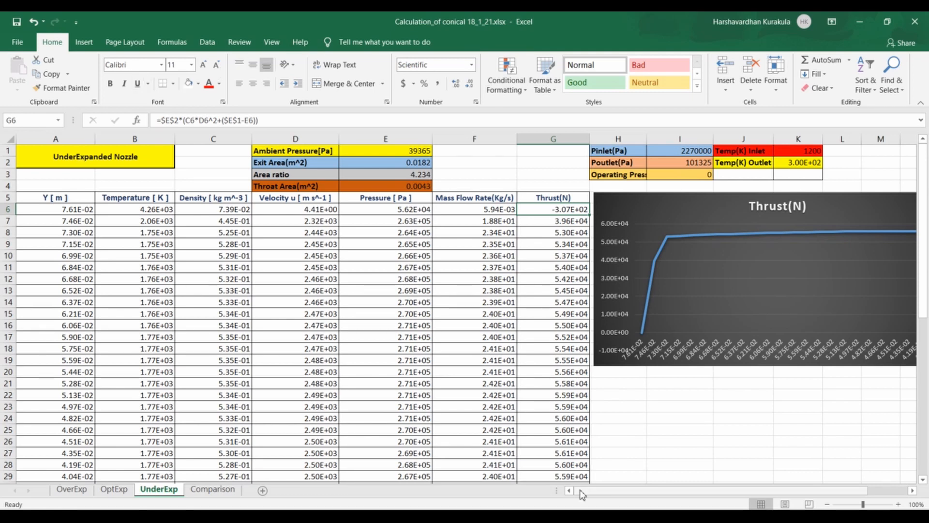
- Review the inlet, outlet and operating pressures and temperatures above the thrust chart on the UnderExp sheet
drag(587, 490, 628, 491)
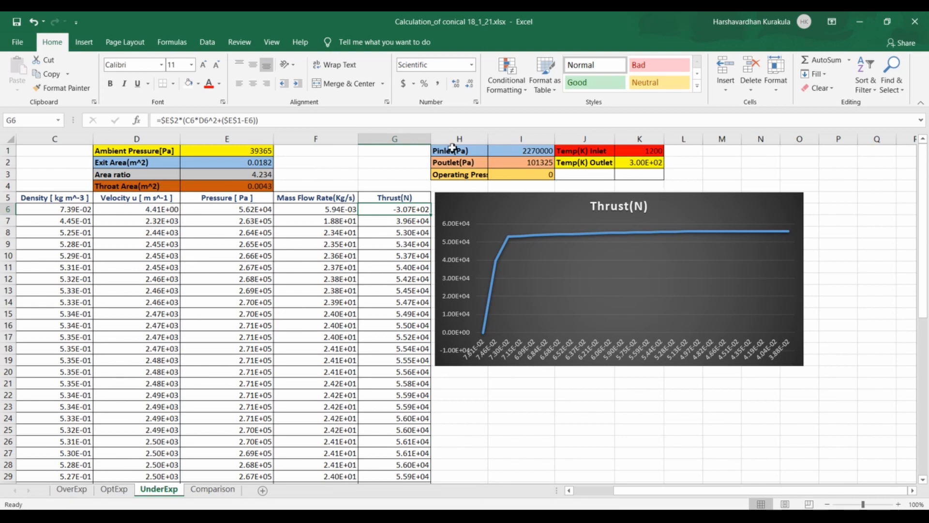
drag(415, 151, 668, 187)
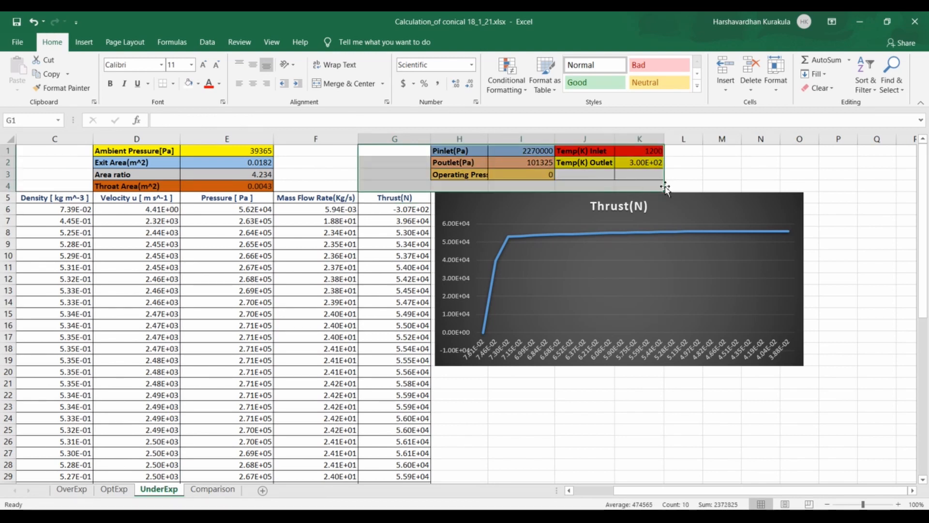
click(692, 174)
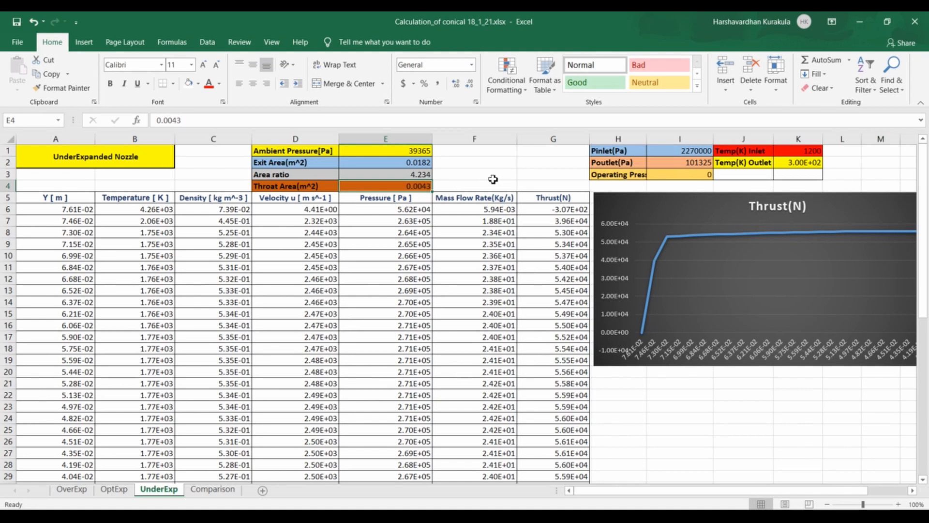
- Compare the thrust curves of the three nozzle cases on the Comparison sheet, then return to the UnderExp sheet
click(225, 492)
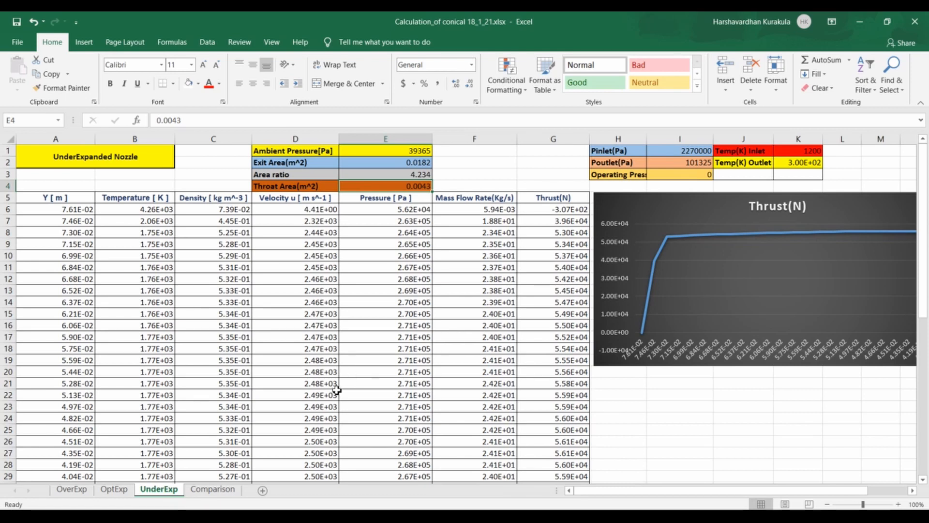
click(213, 489)
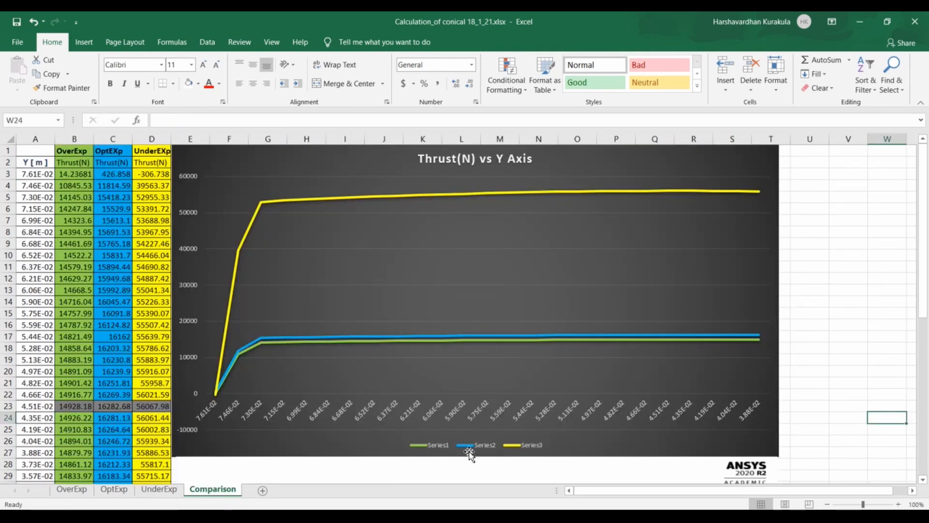
key(ctrl+Page_Up)
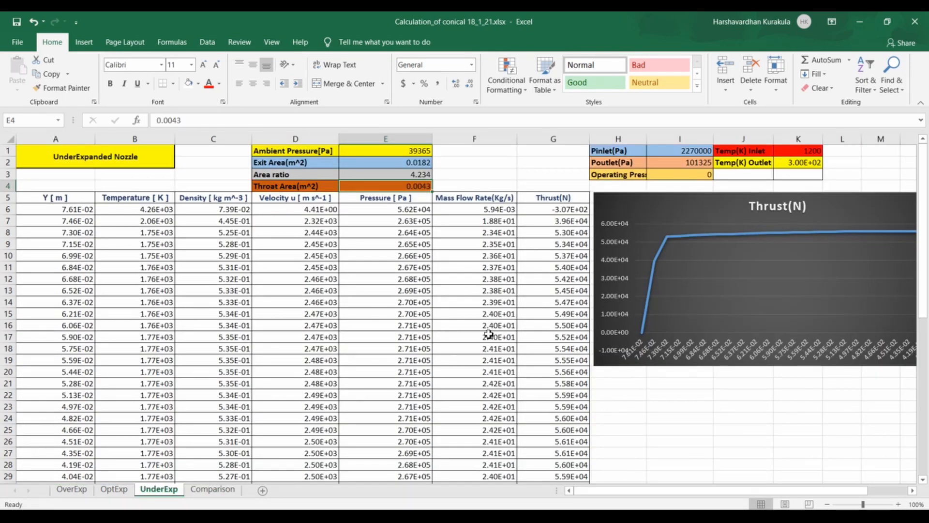